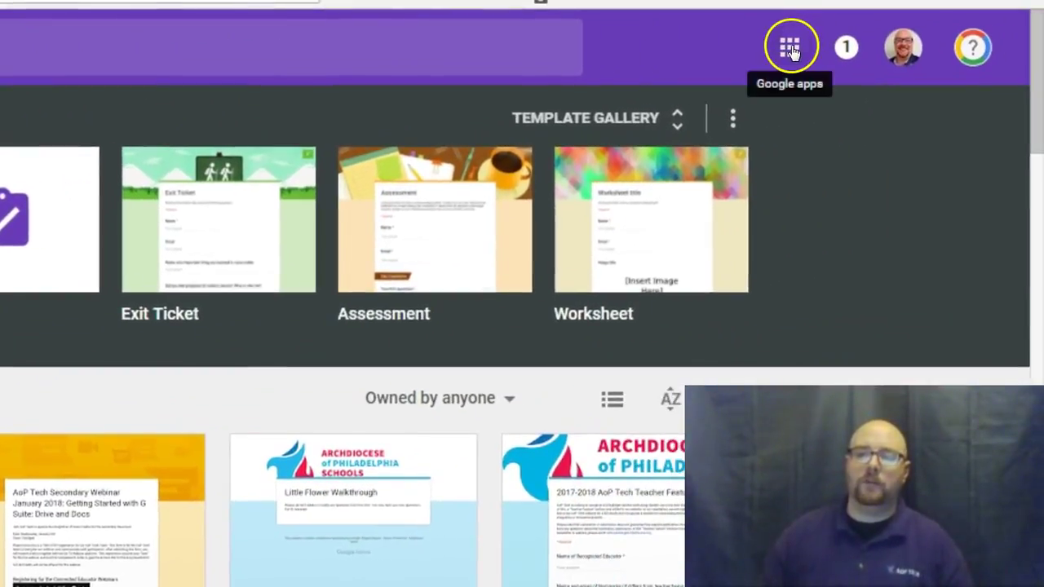
Step: Create a new form from the Blank Quiz template
left_click(838, 47)
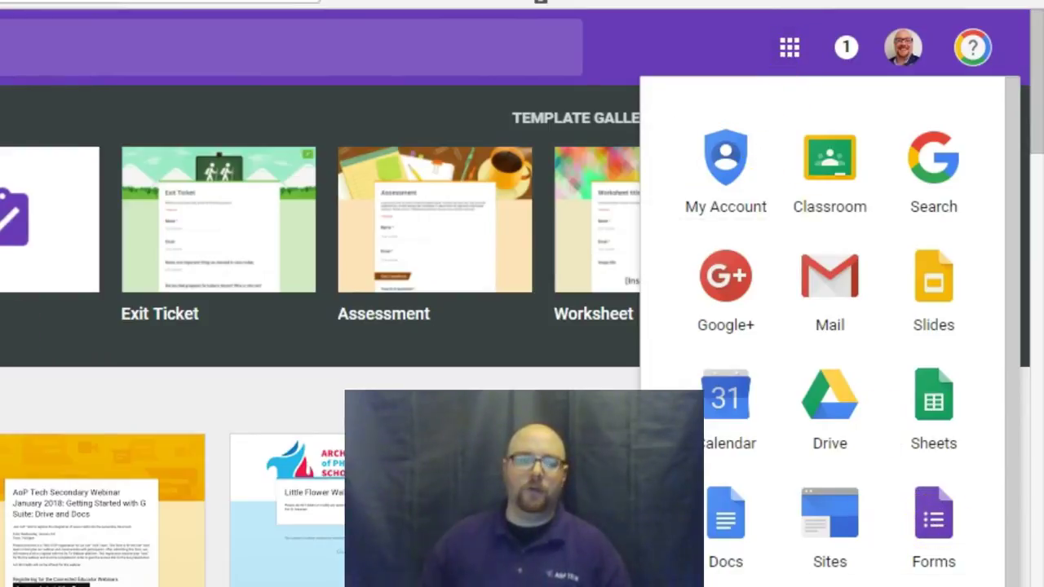
left_click(22, 329)
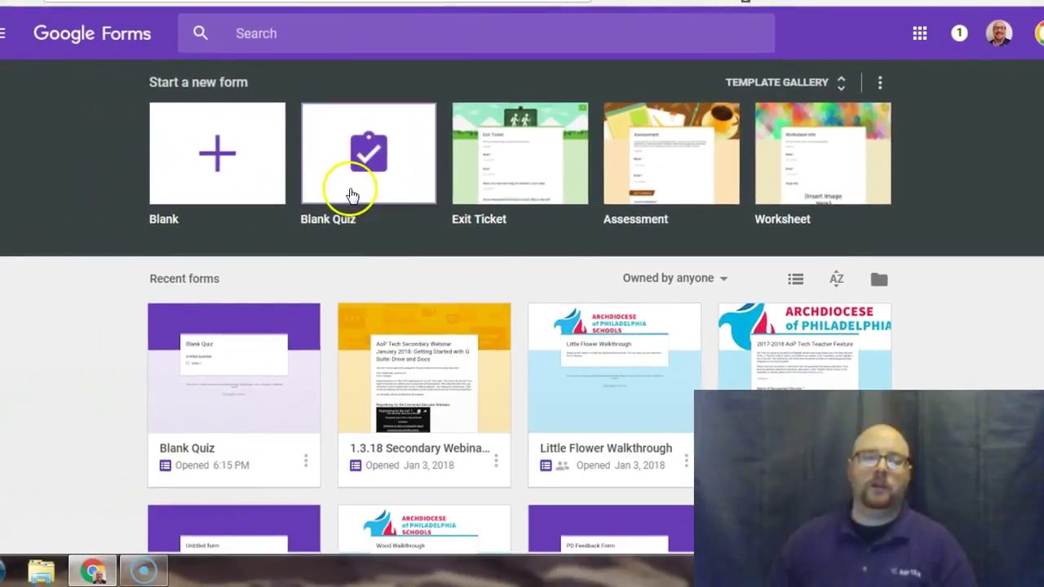
left_click(344, 187)
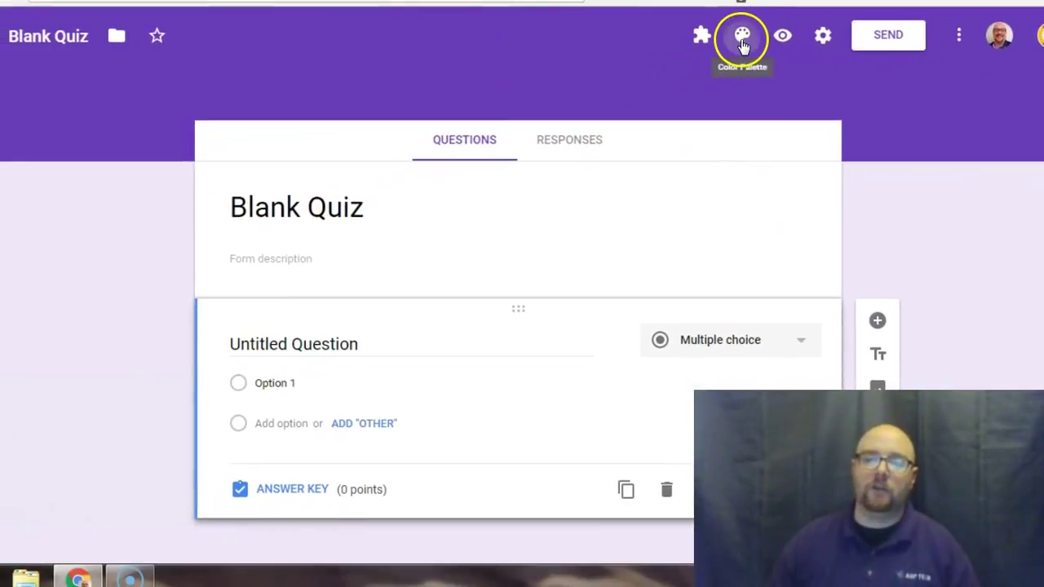
Step: Apply the shamrock and pot-of-gold pattern image (03_shamrockpattern.jpeg) from the Illustrations themes as the quiz theme
left_click(742, 42)
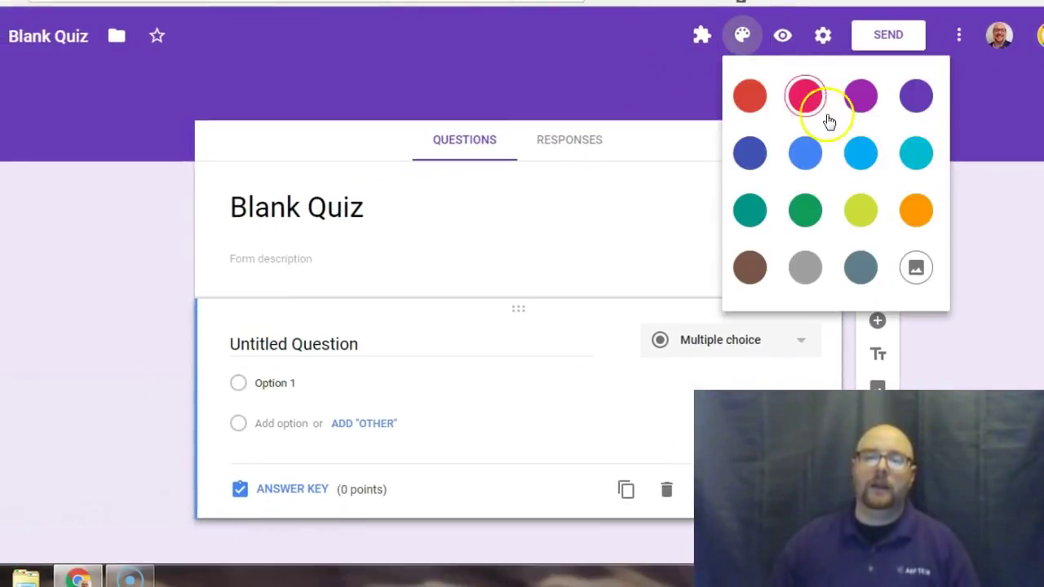
left_click(913, 275)
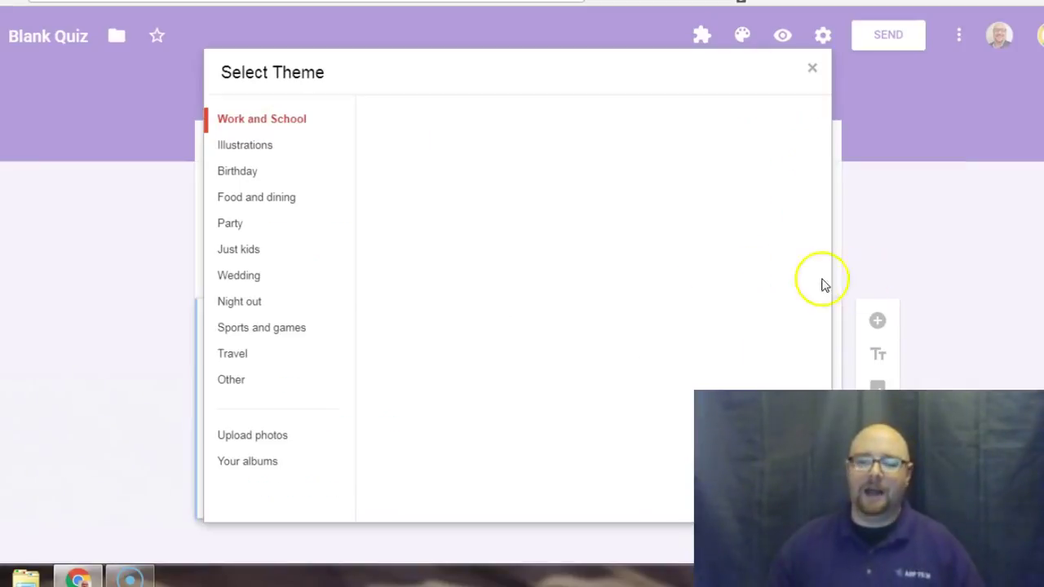
scroll(547, 314, "down", 1)
scroll(547, 314, "down", 4)
scroll(550, 275, "down", 3)
scroll(583, 269, "up", 2)
scroll(577, 292, "down", 5)
scroll(577, 292, "down", 9)
scroll(576, 291, "down", 8)
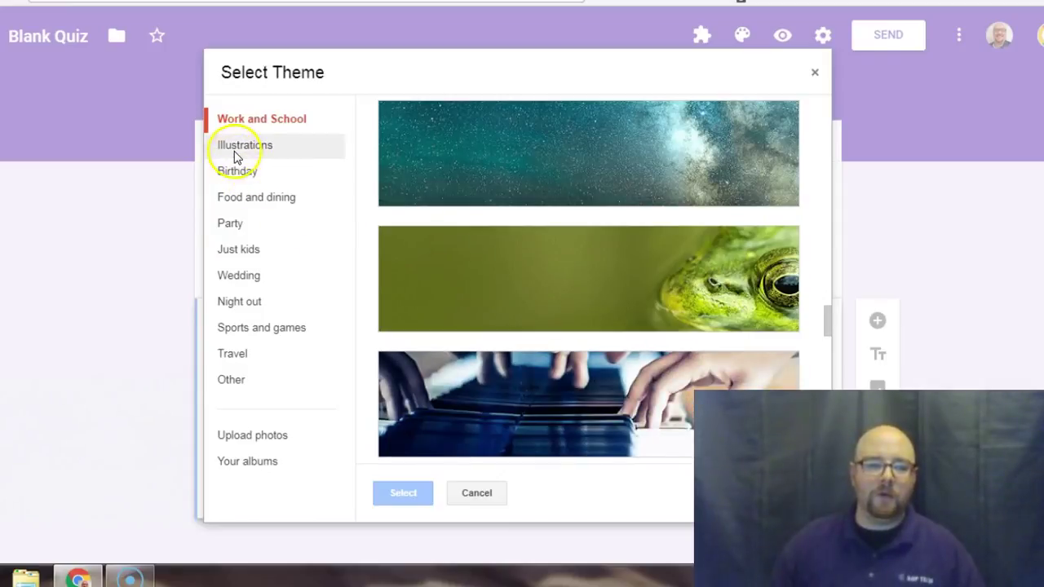
left_click(232, 147)
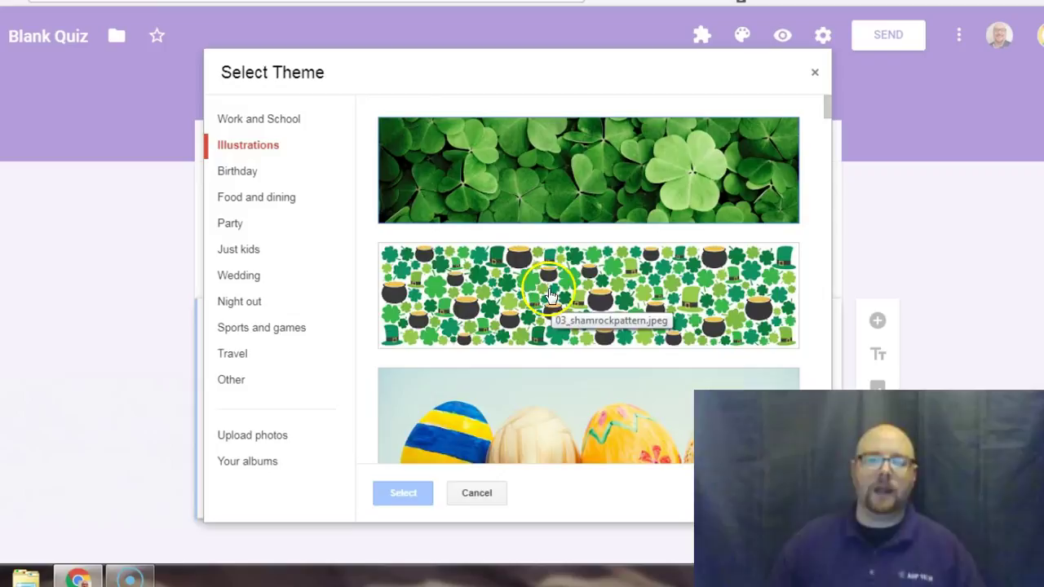
left_click(555, 295)
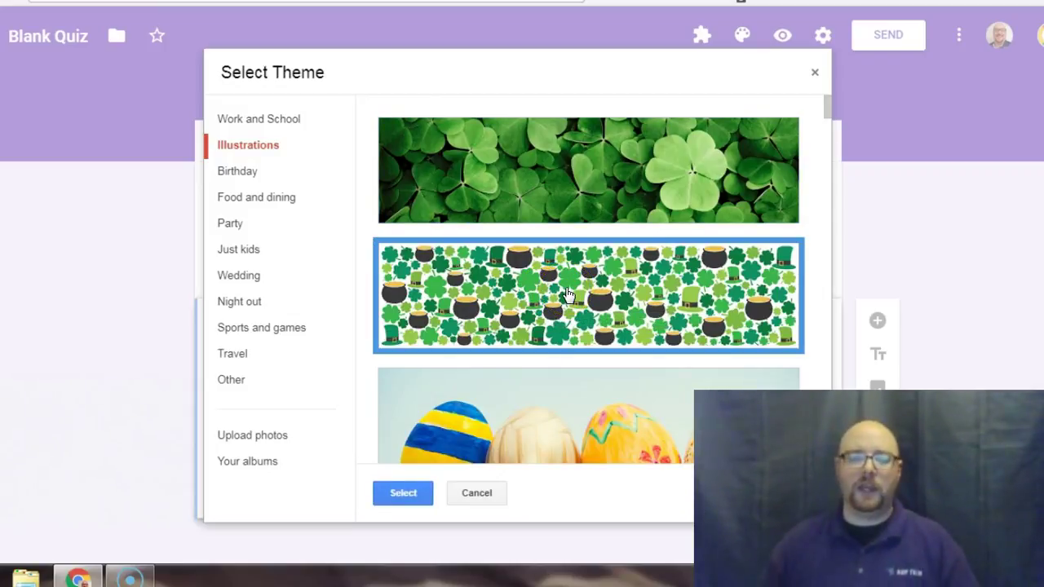
left_click(477, 299)
left_click(476, 299)
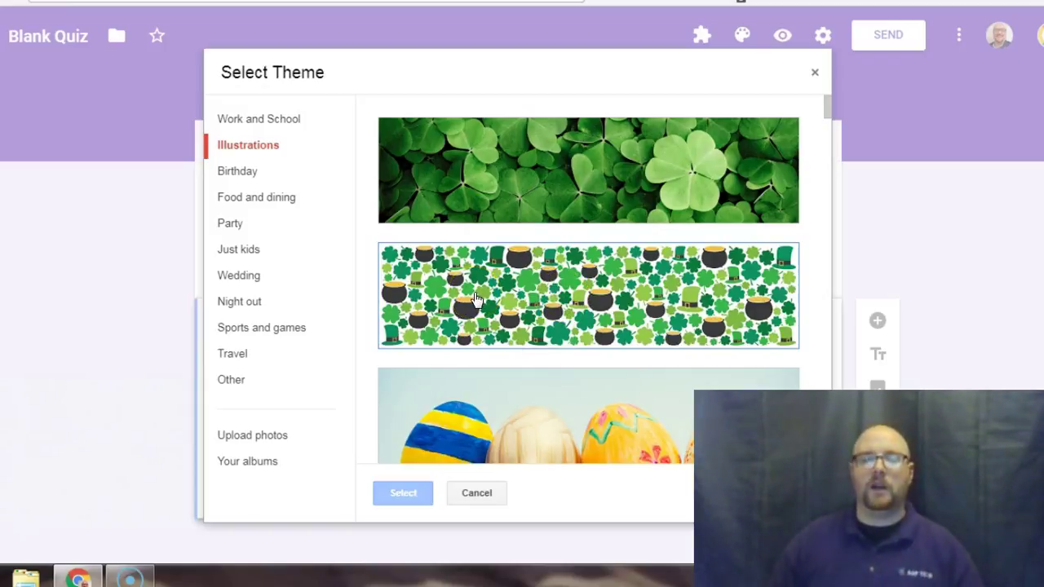
left_click(400, 493)
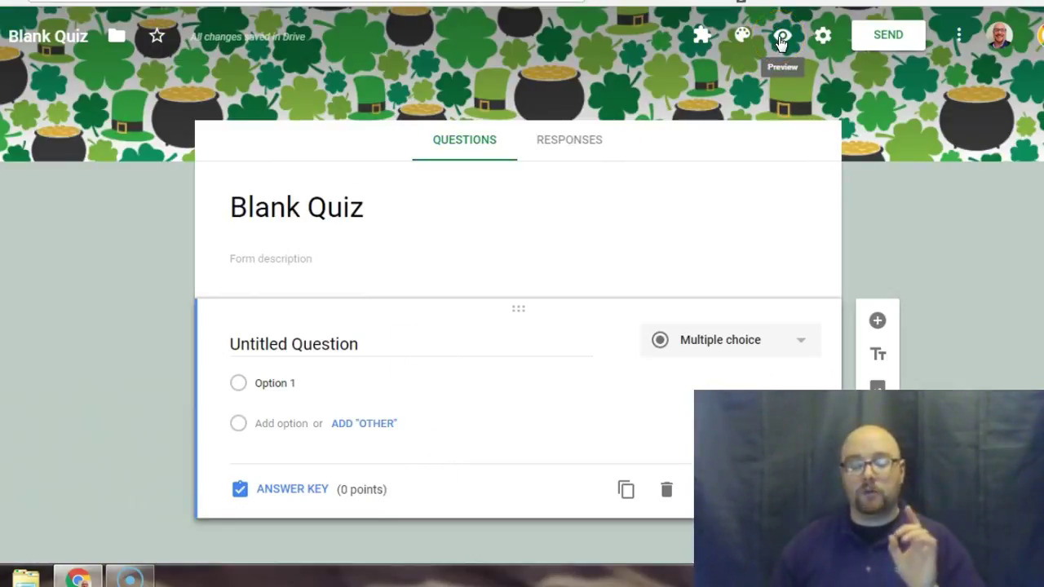
Step: Preview the quiz as respondents see it and close the preview
left_click(781, 37)
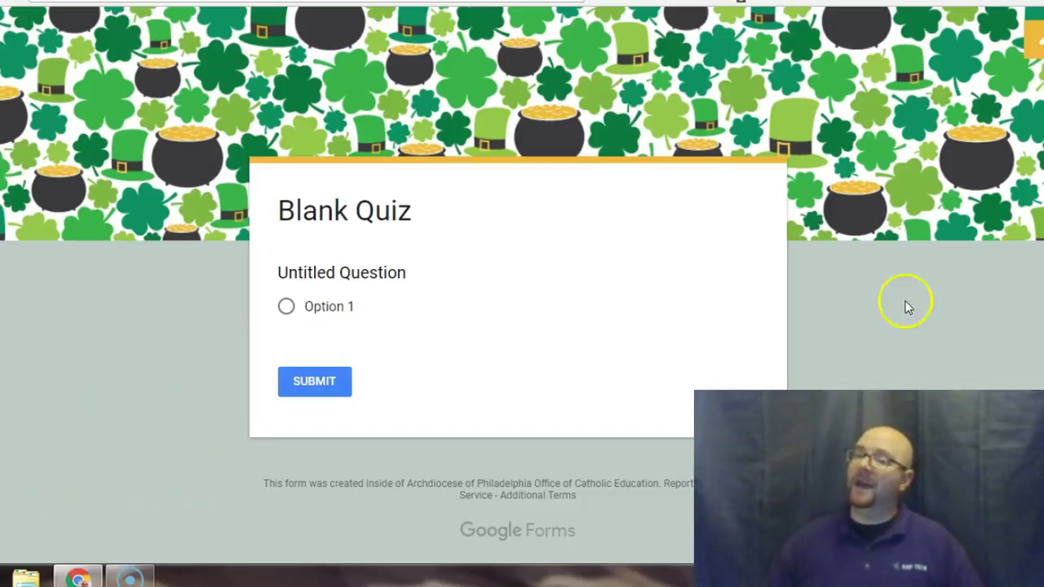
left_click(741, 259)
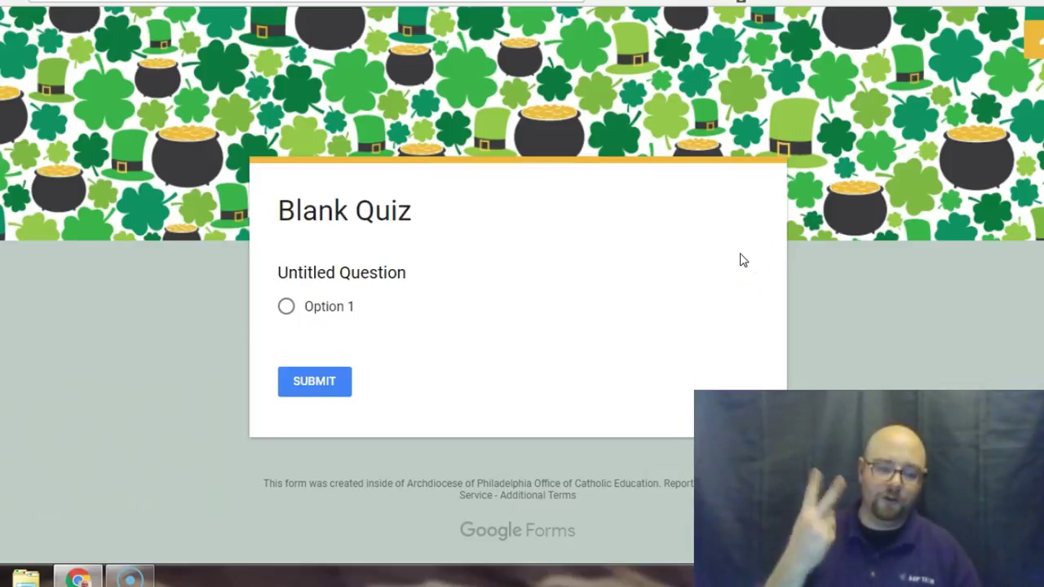
key("ctrl+w")
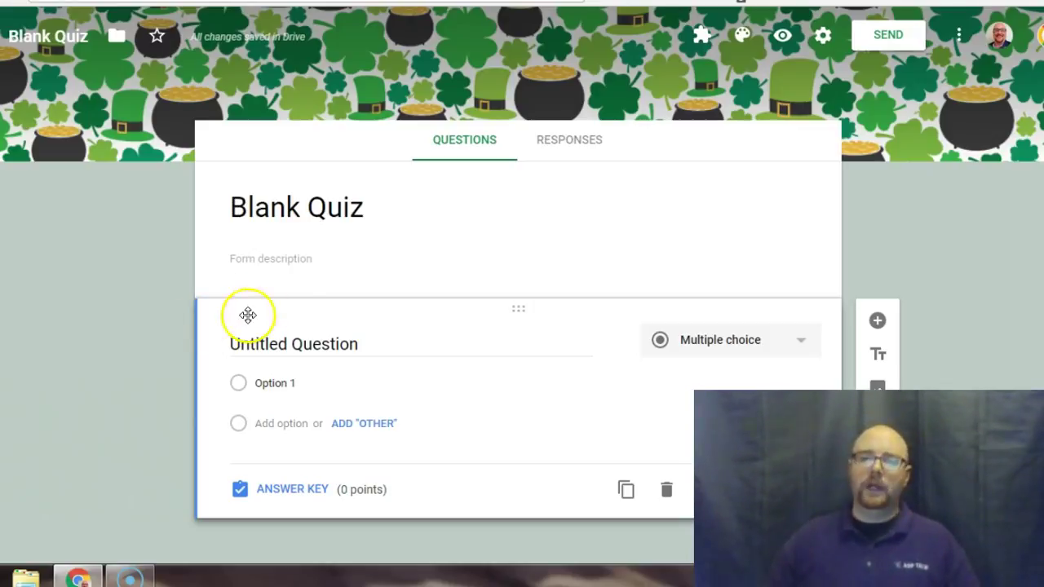
Step: In the form's general settings, enable collecting email addresses and limiting respondents to 1 response
left_click(823, 39)
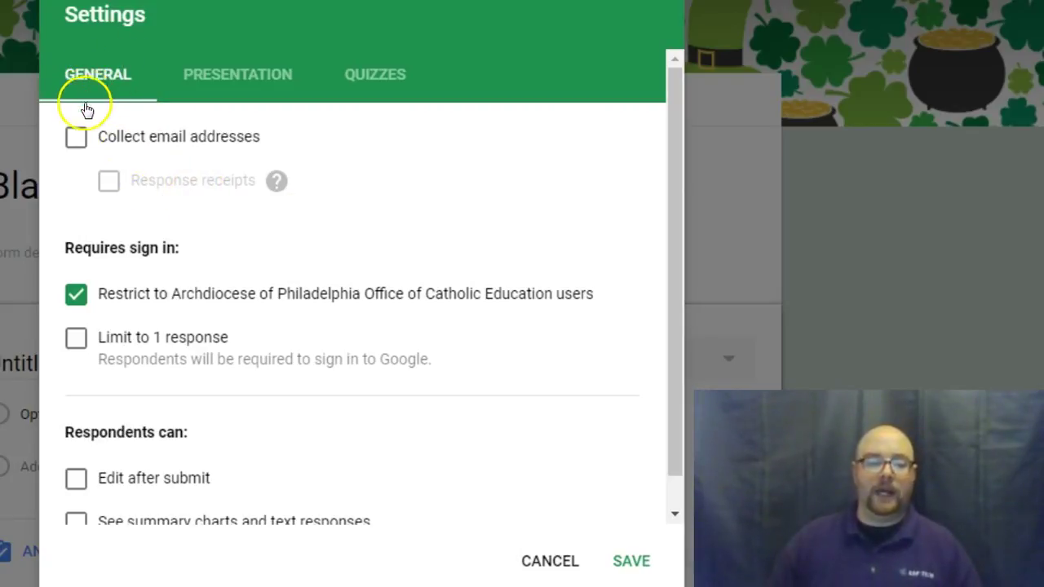
left_click(75, 136)
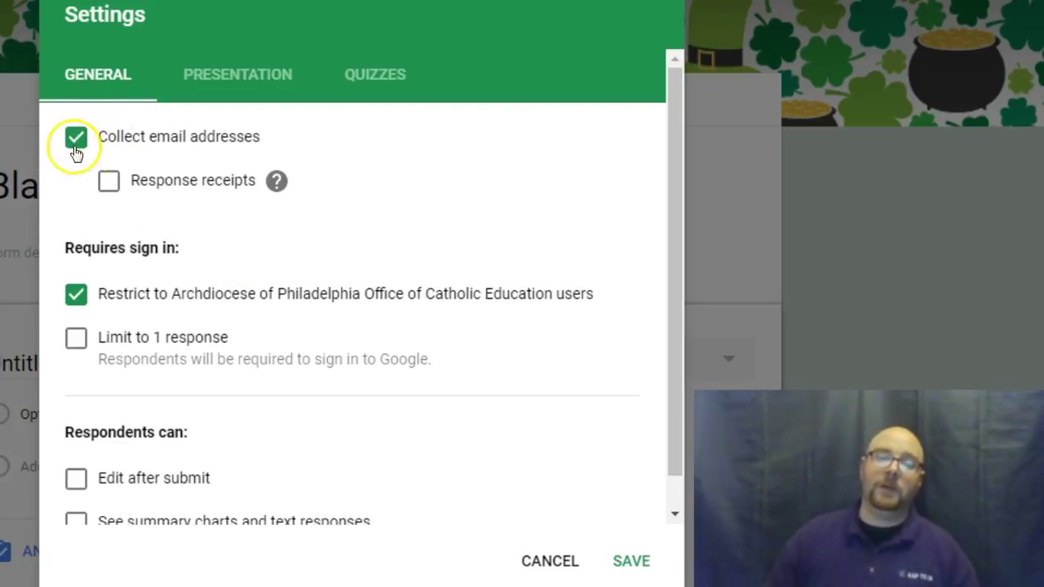
scroll(278, 324, "down", 1)
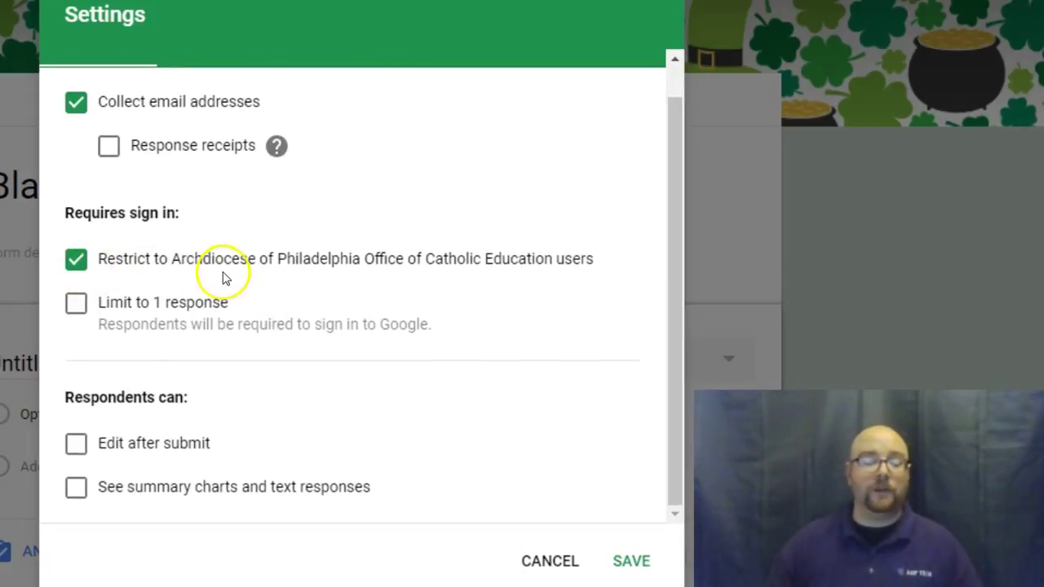
left_click(76, 305)
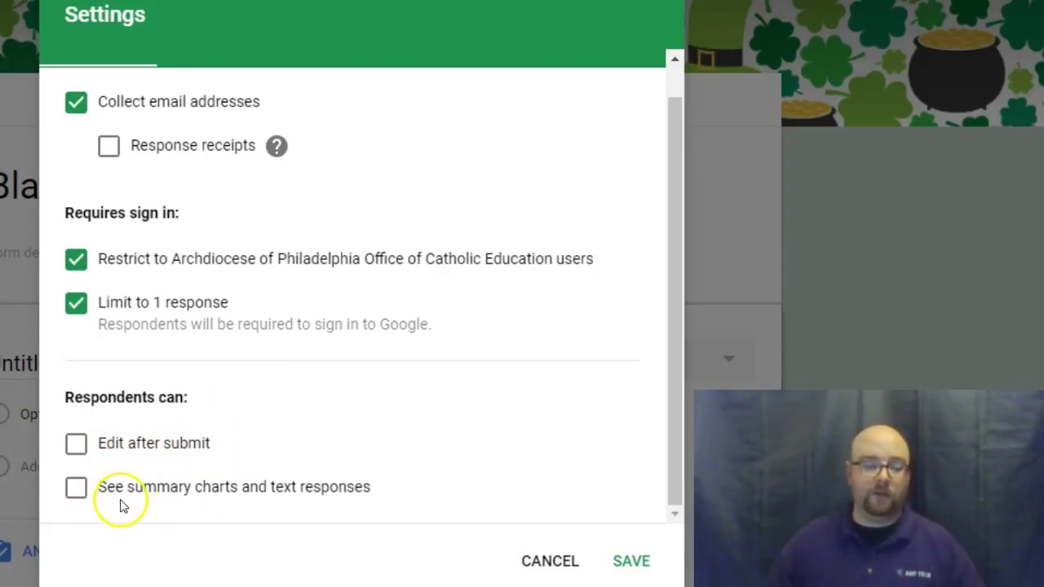
scroll(193, 300, "up", 2)
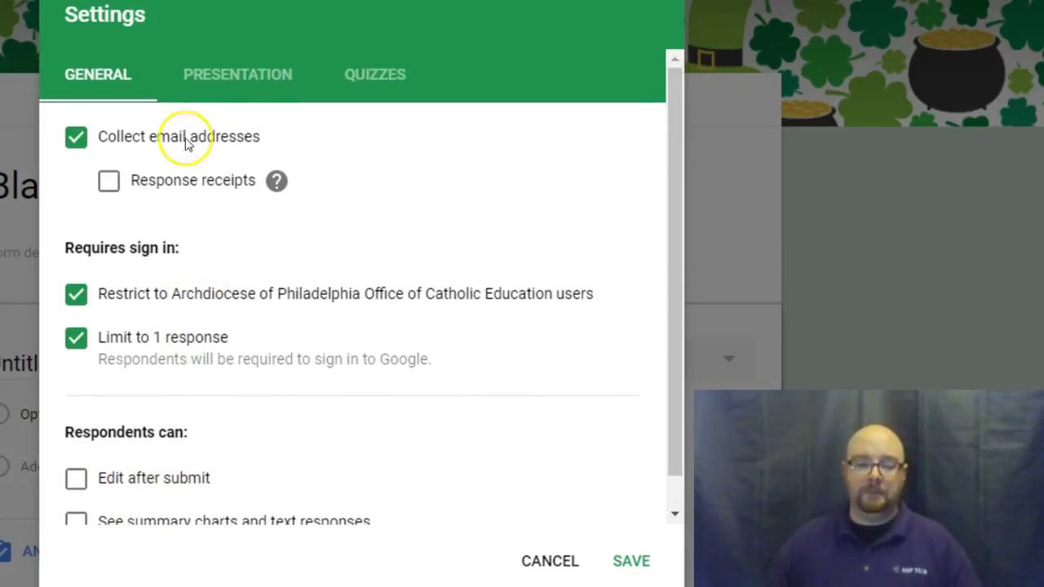
scroll(99, 231, "down", 1)
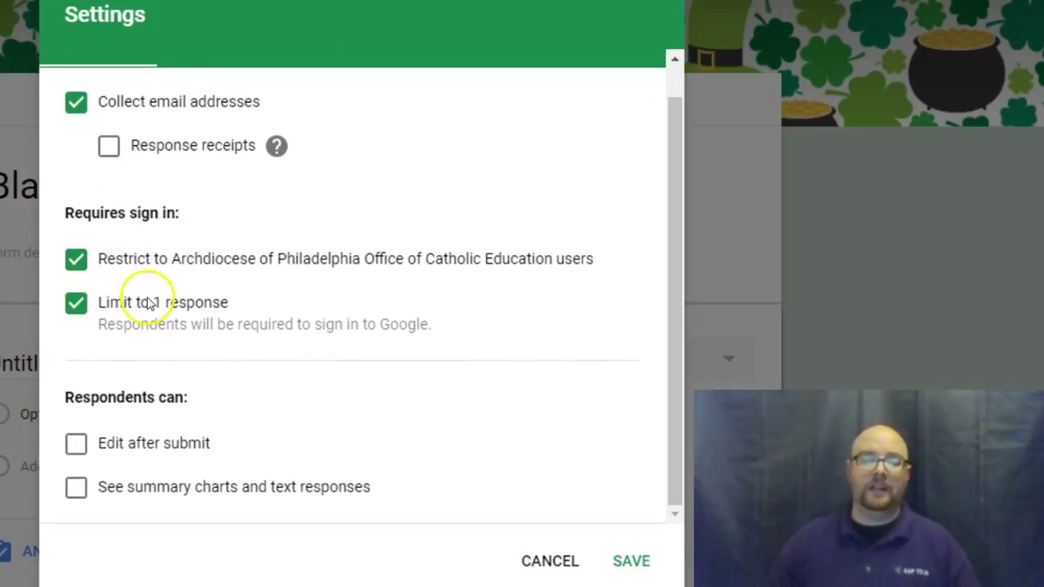
scroll(214, 151, "up", 1)
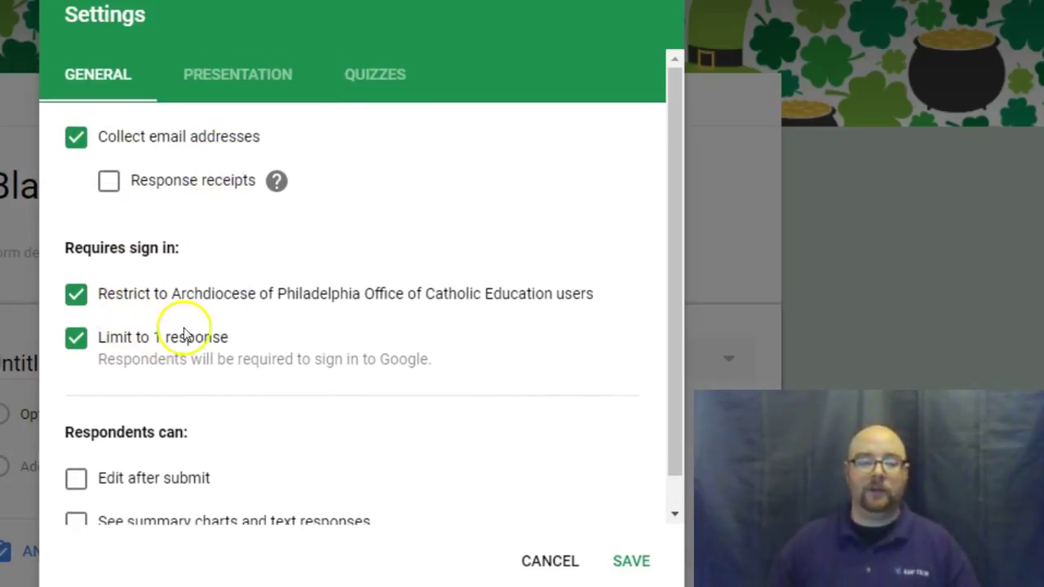
Step: In the presentation settings, enable the progress bar and shuffled question order
left_click(208, 88)
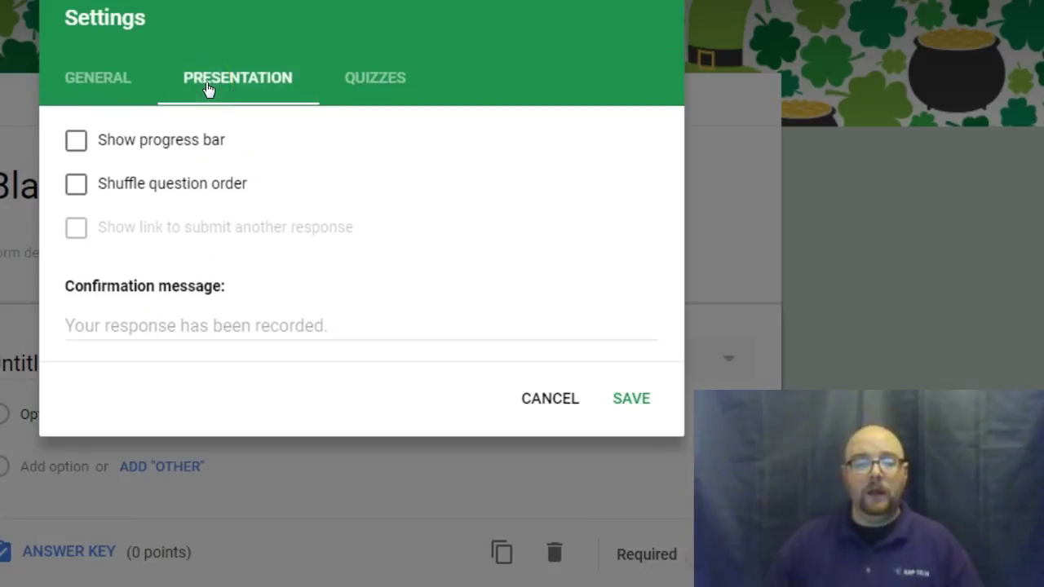
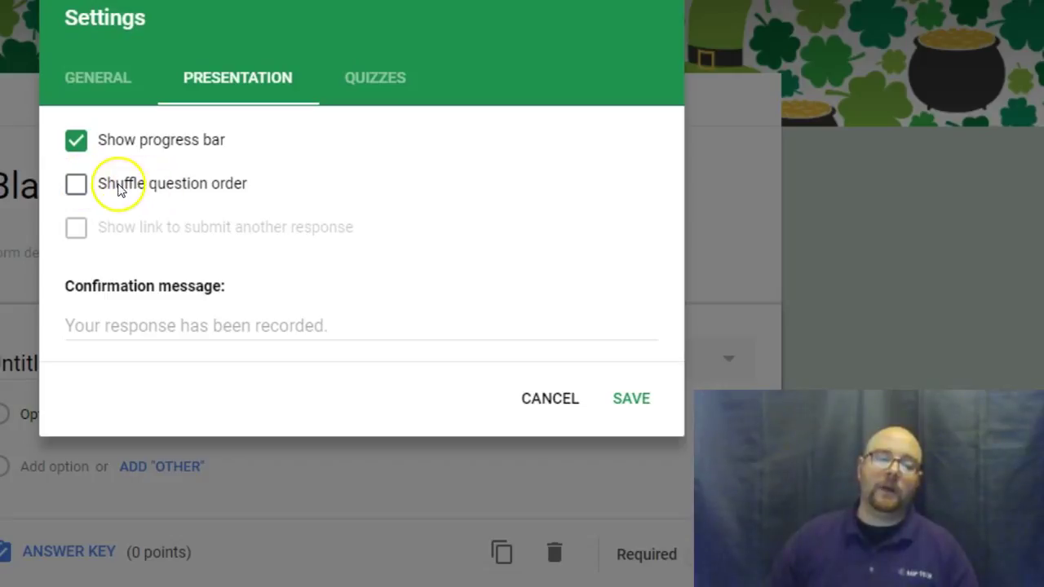
left_click(76, 196)
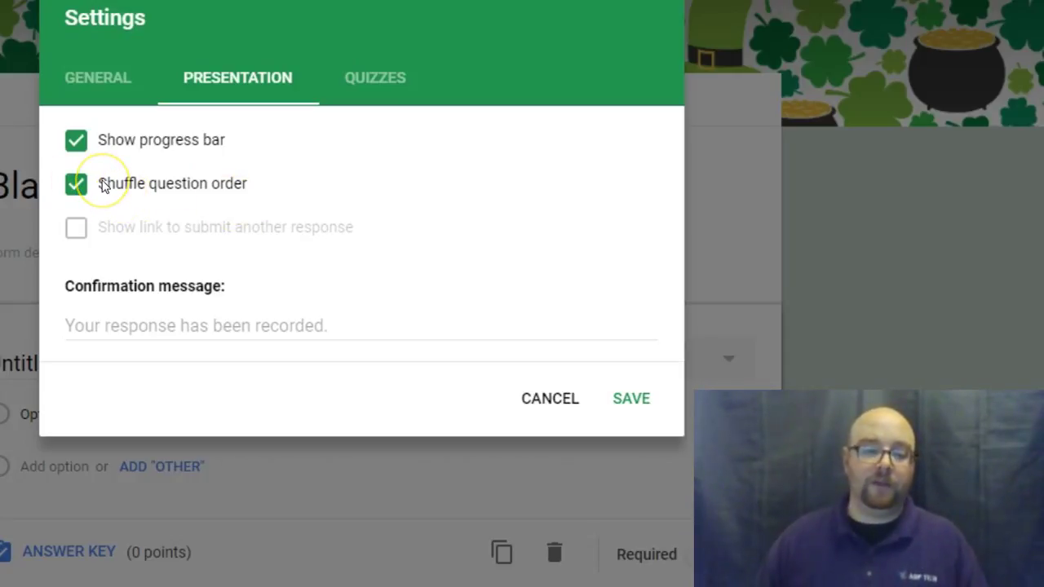
Step: Set quiz grades to release later after manual review, hide correct answers from respondents, and save the settings
left_click(357, 92)
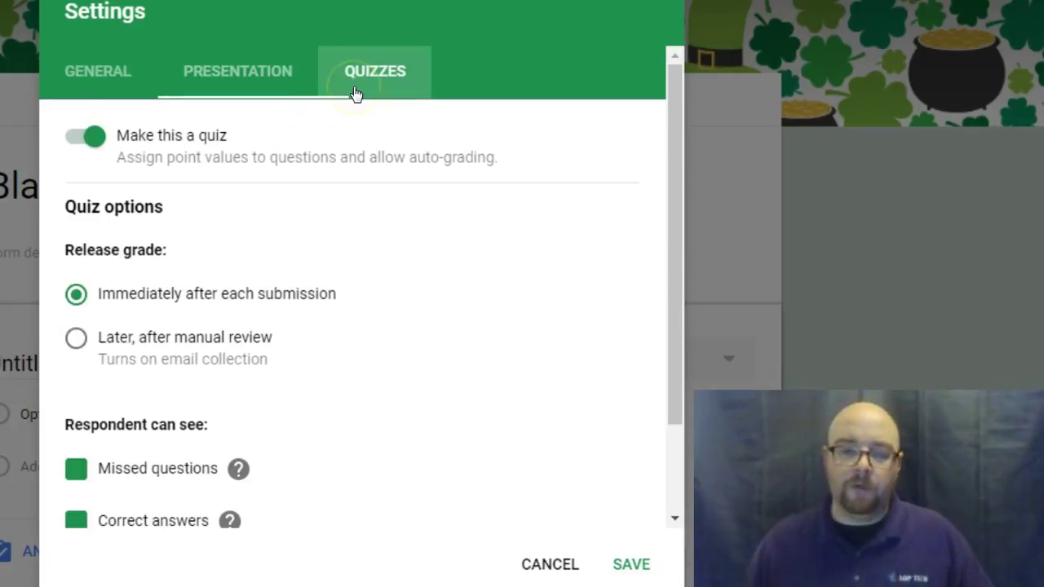
left_click(82, 148)
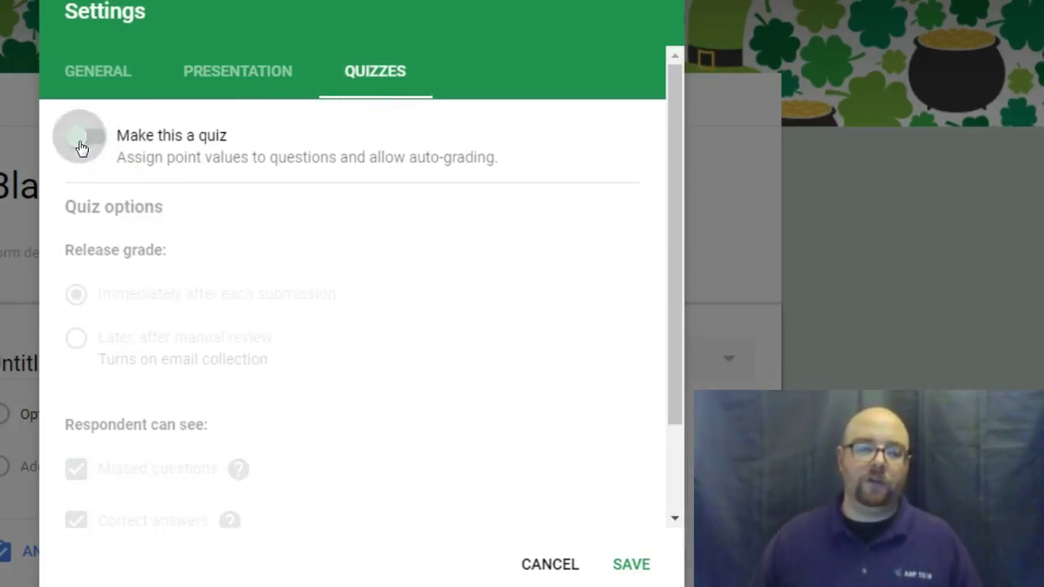
left_click(86, 141)
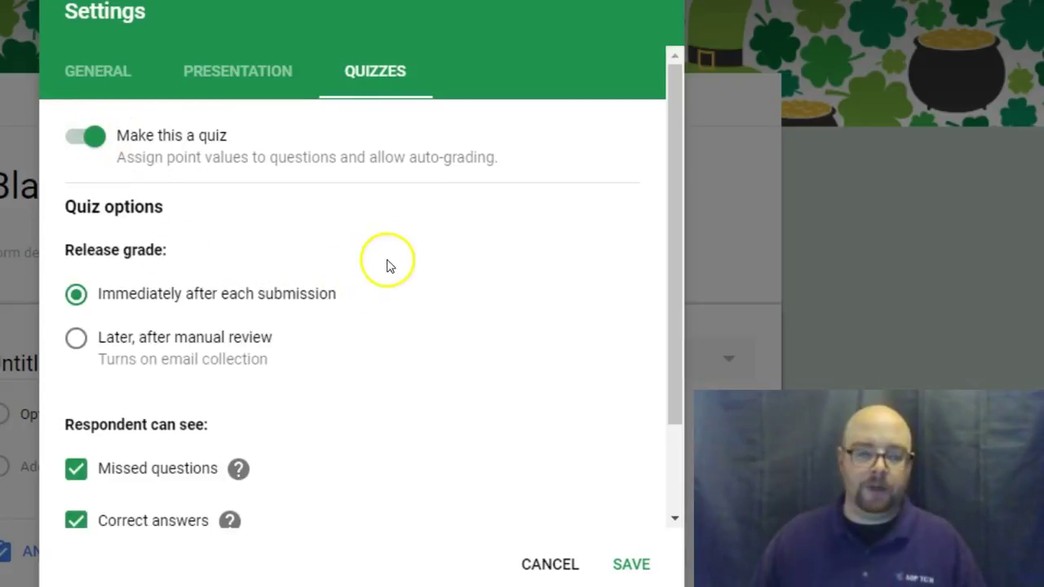
scroll(408, 257, "down", 2)
scroll(280, 236, "up", 2)
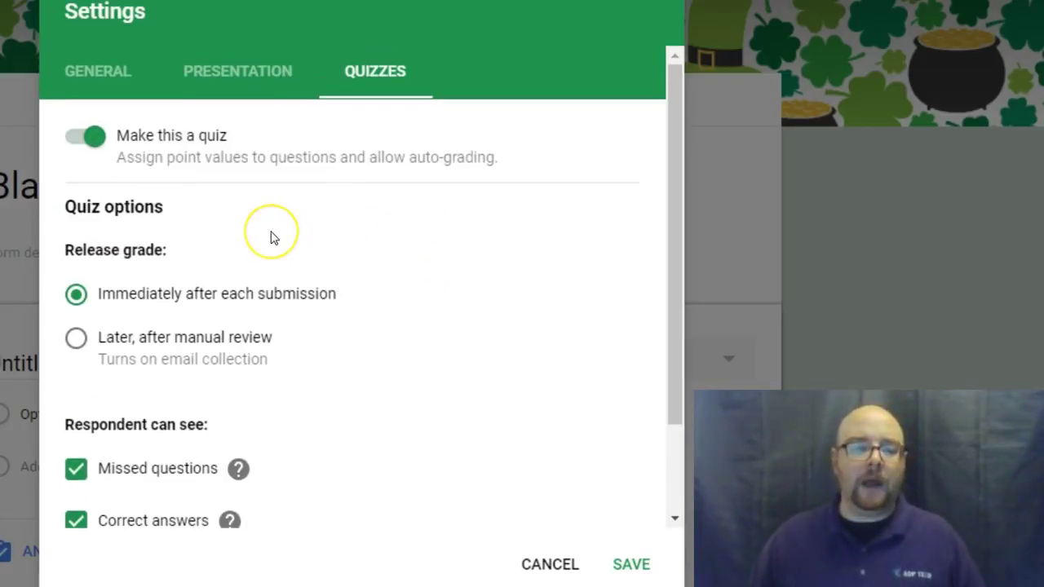
scroll(270, 236, "down", 2)
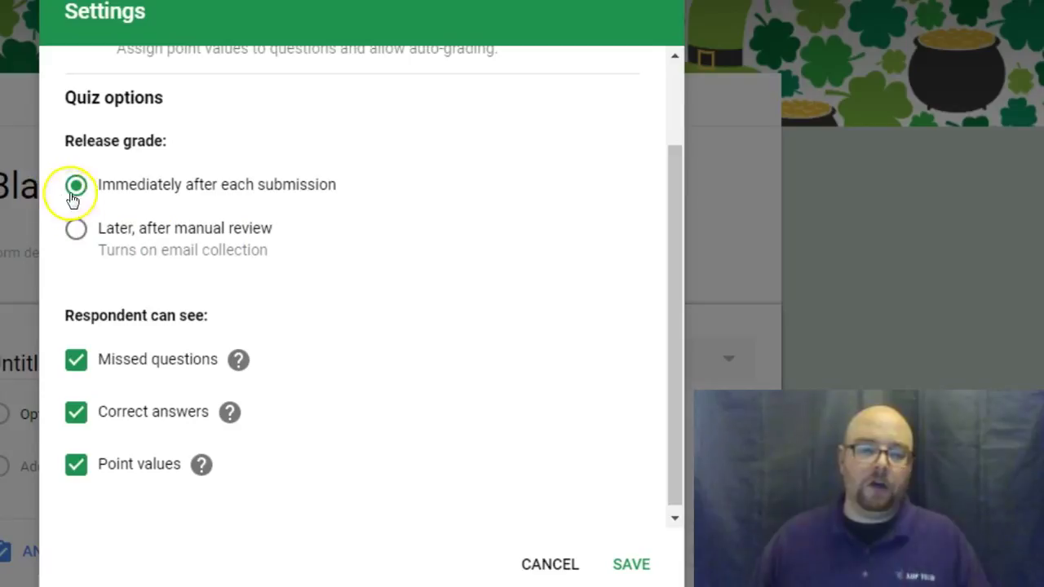
left_click(75, 231)
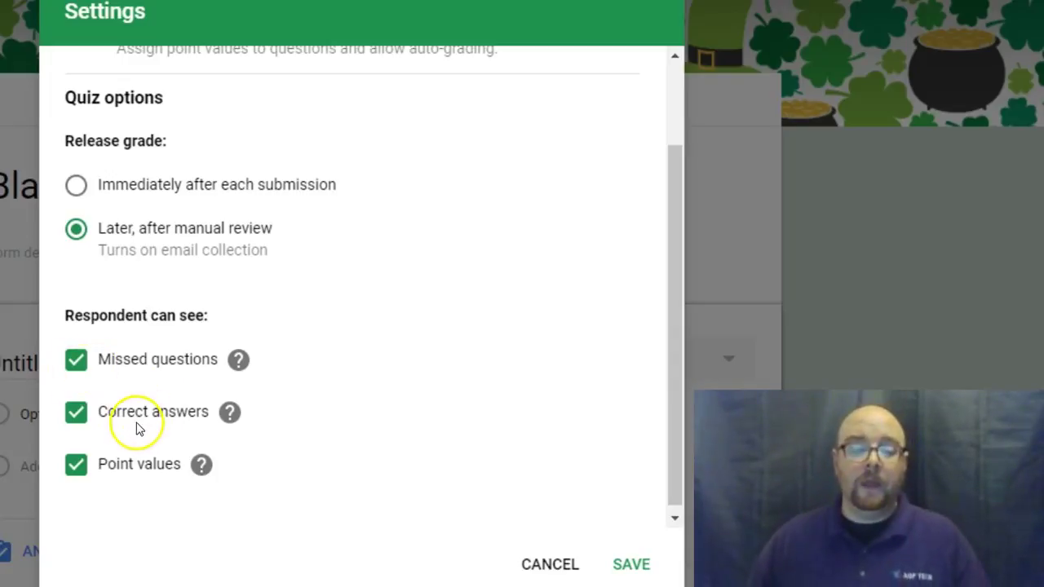
left_click(74, 420)
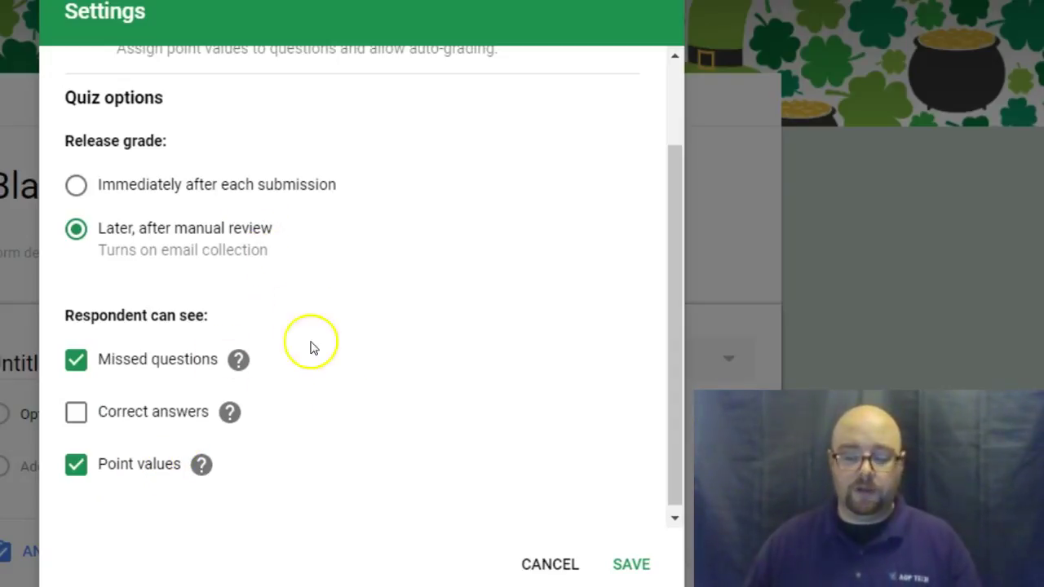
left_click(631, 566)
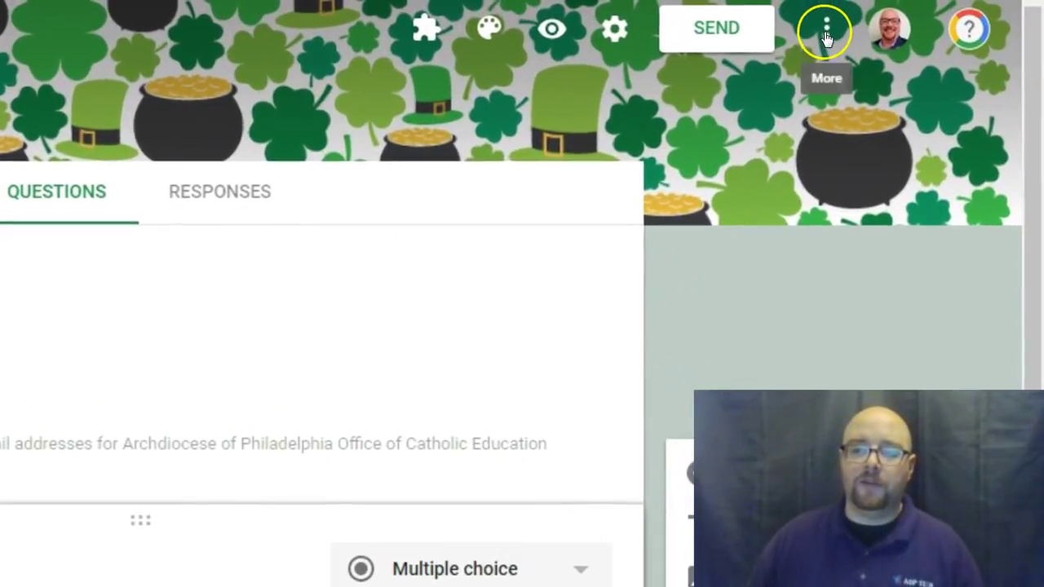
Step: In the default settings preferences, make all newly added questions required
left_click(829, 39)
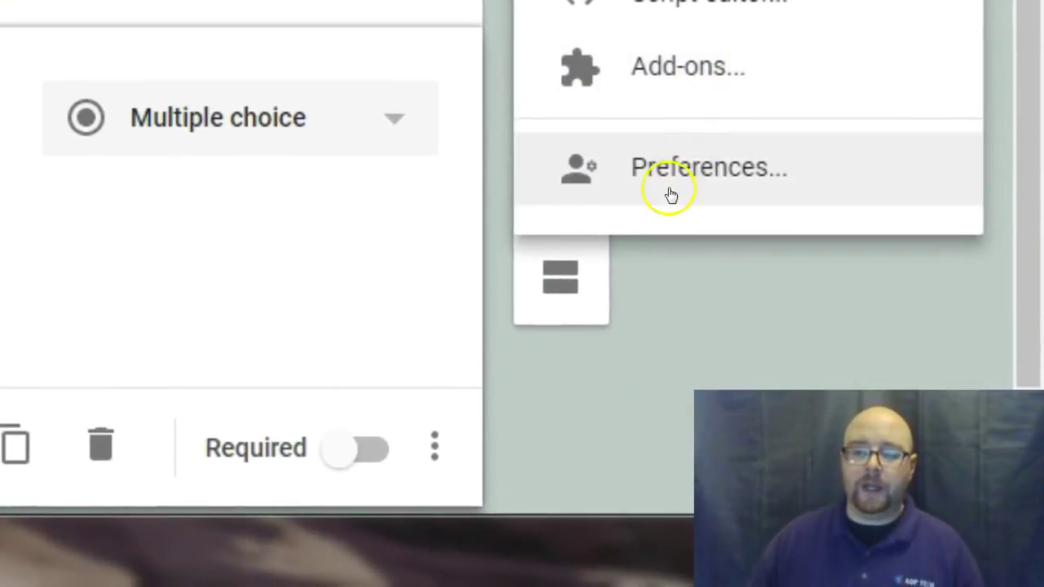
left_click(658, 176)
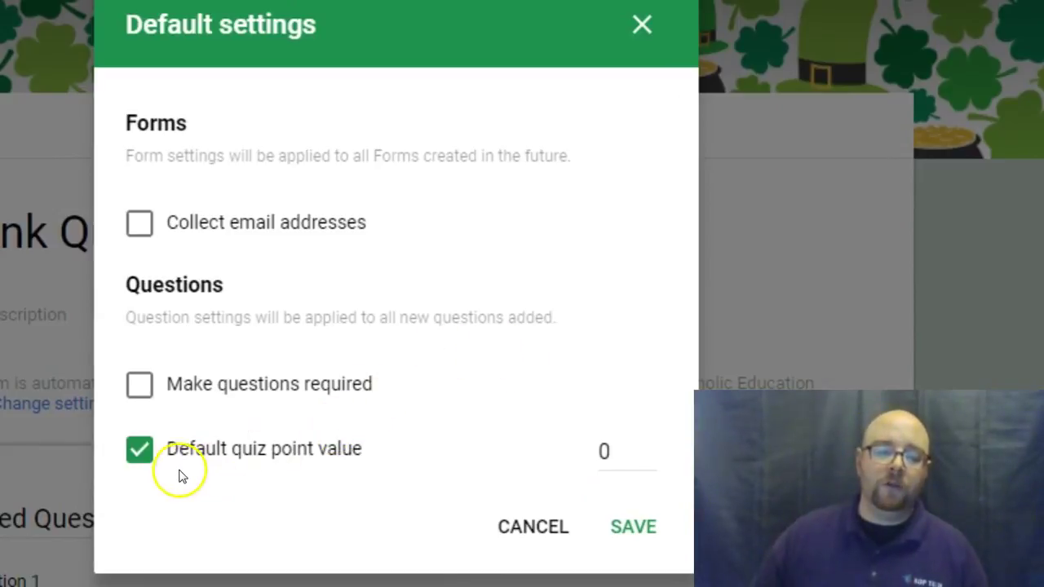
left_click(140, 400)
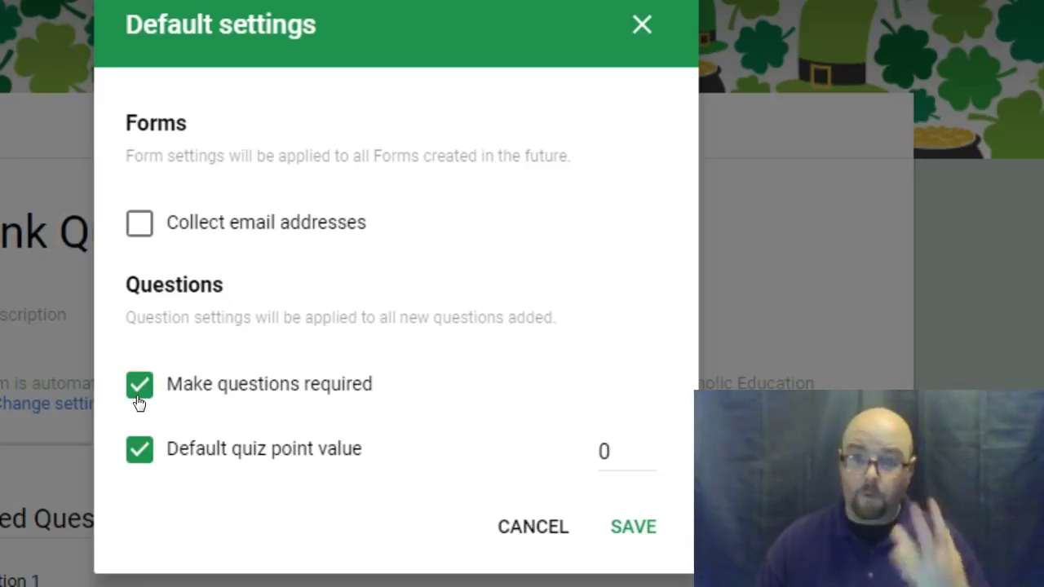
left_click(151, 400)
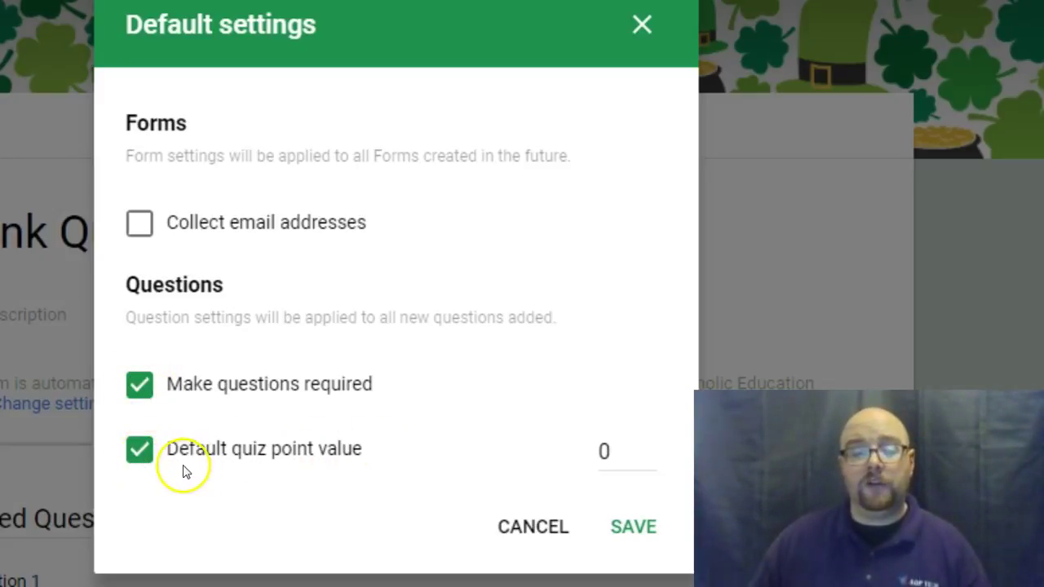
Step: Set the default quiz point value for new questions to 1 and save the default settings
left_click(645, 446)
left_click(618, 457)
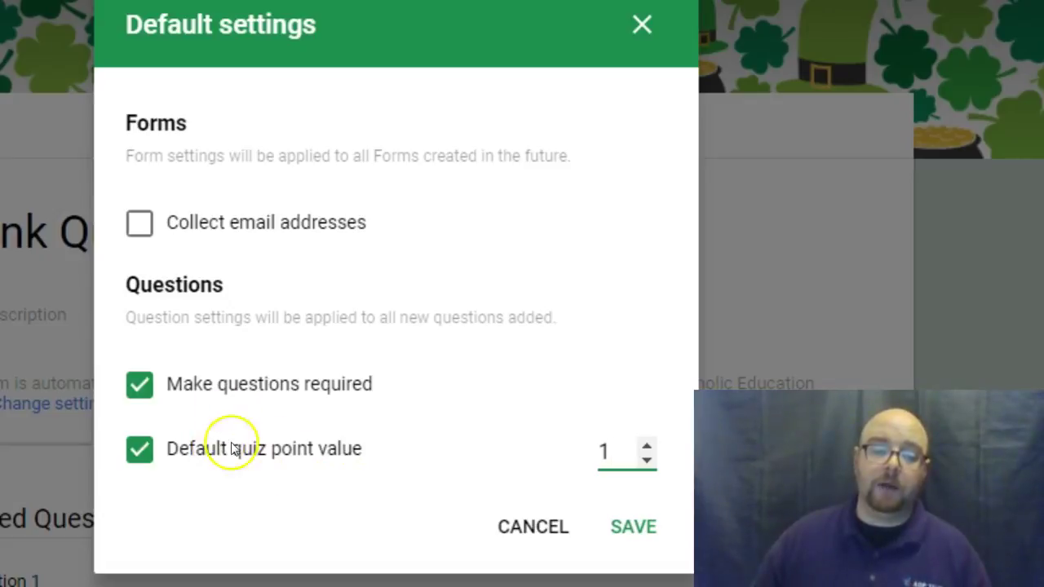
left_click(635, 537)
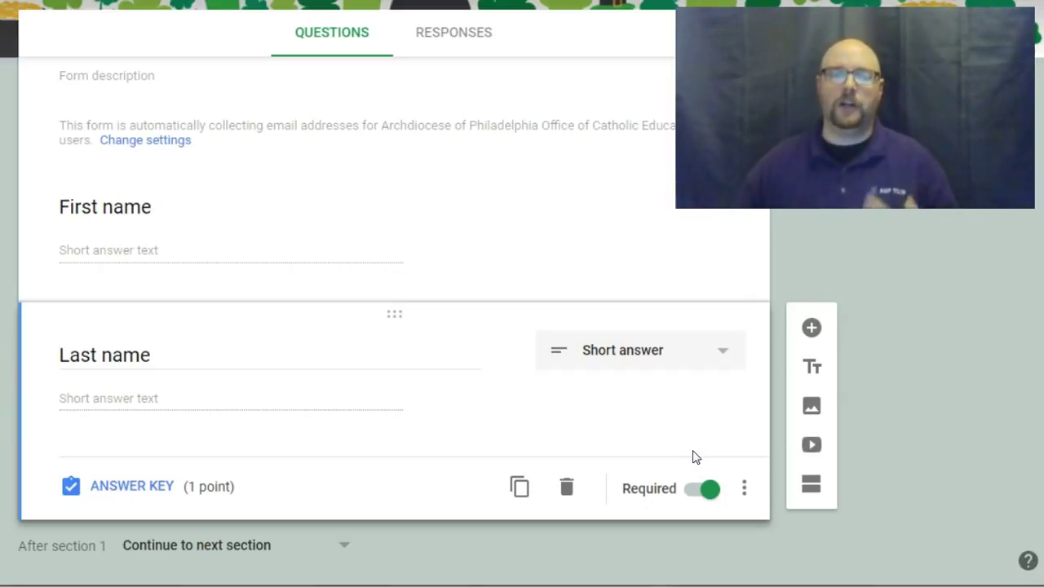
Step: Add a short-answer question titled "Test code" below the Last name question in section 1
scroll(707, 308, "up", 3)
scroll(704, 310, "down", 1)
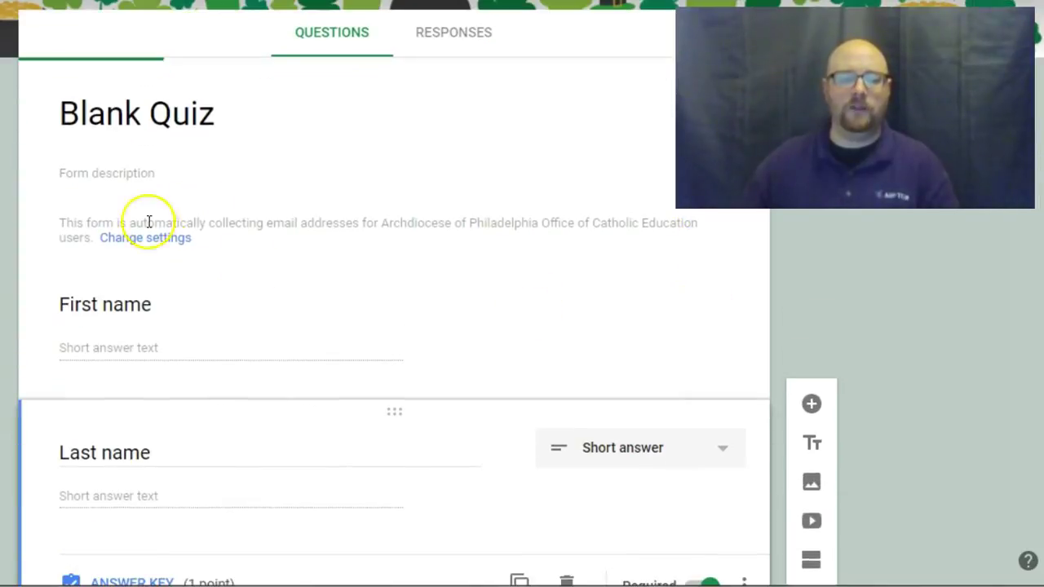
scroll(403, 240, "down", 3)
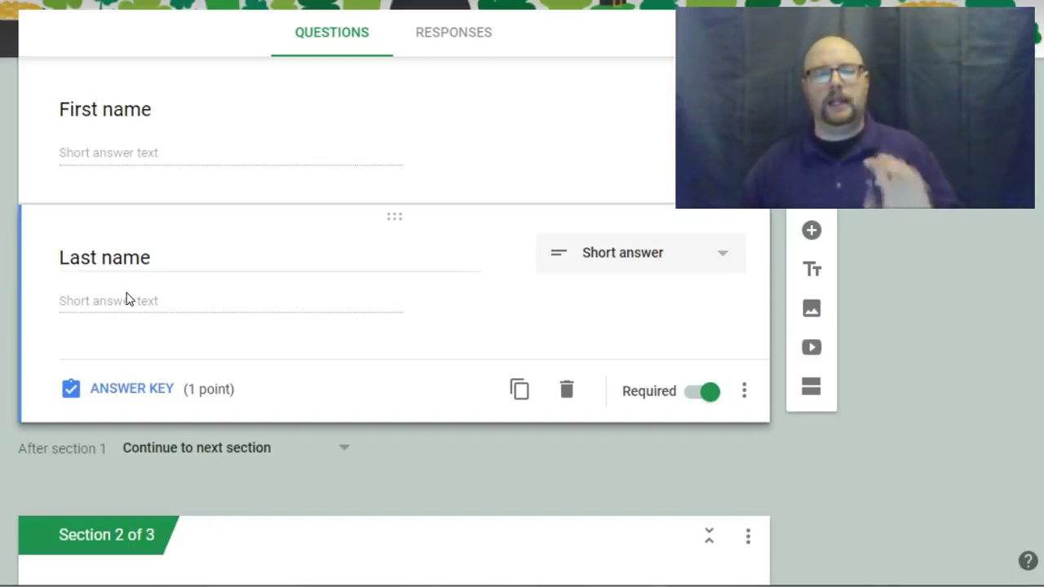
left_click(814, 240)
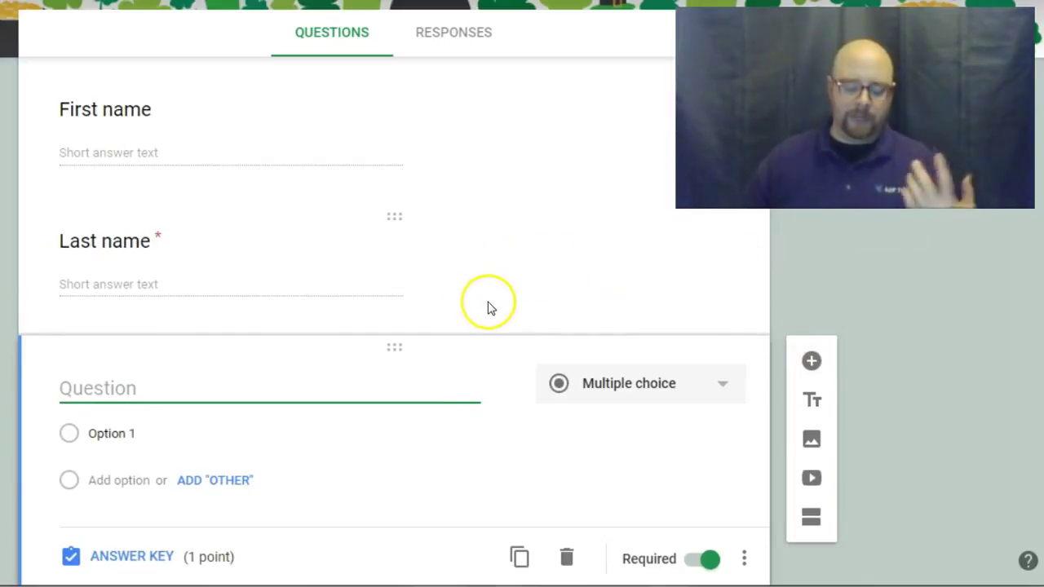
type("Test code")
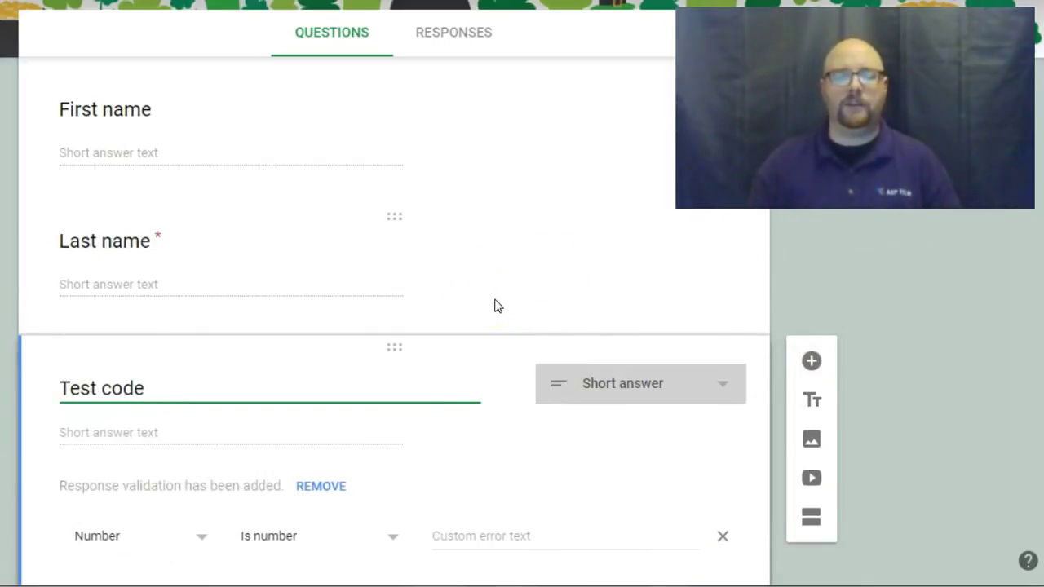
Step: Remove the suggested response validation from the Test code question and add response validation manually
scroll(522, 287, "down", 3)
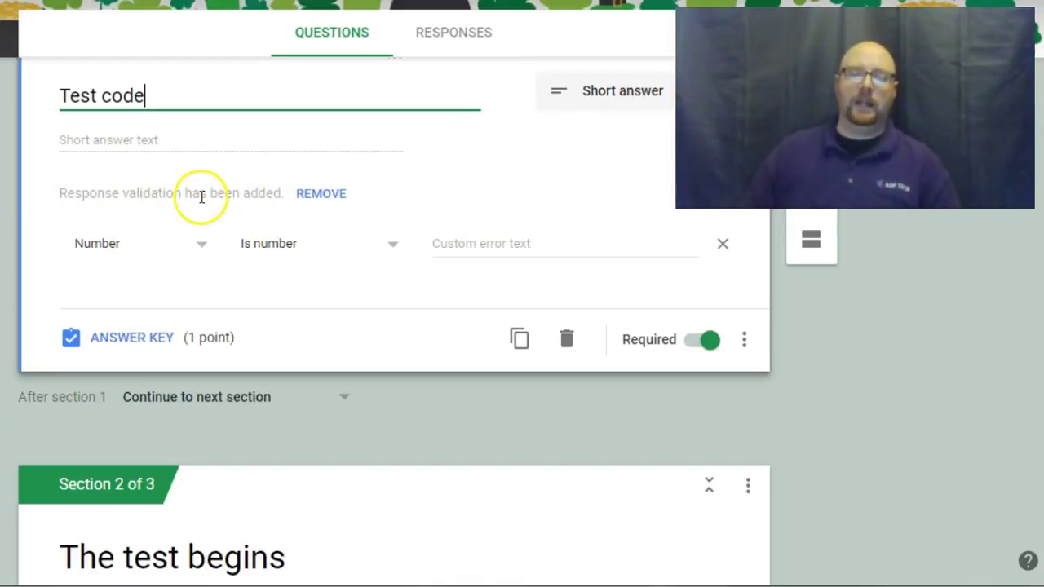
left_click(297, 195)
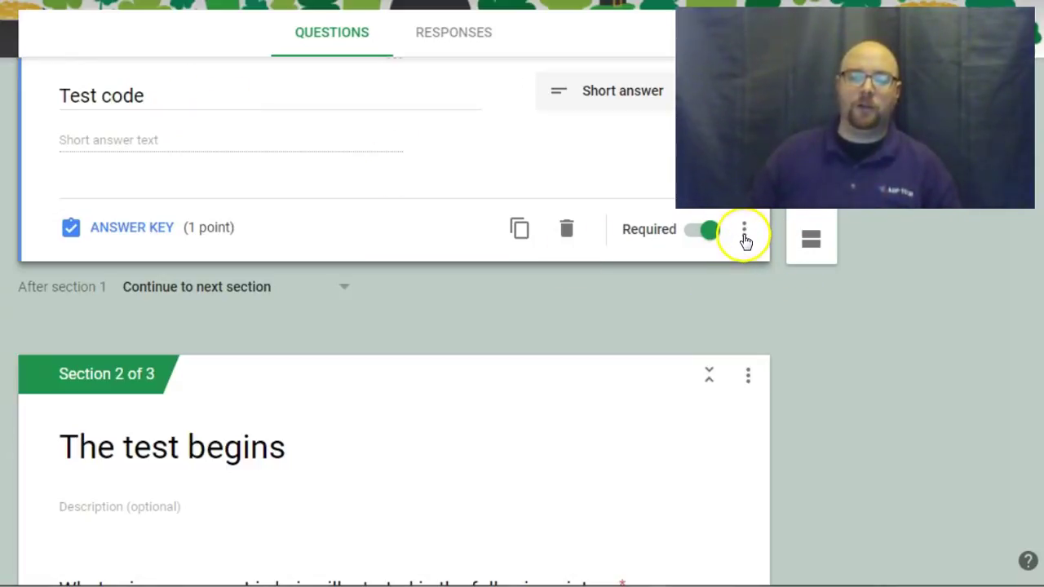
left_click(744, 235)
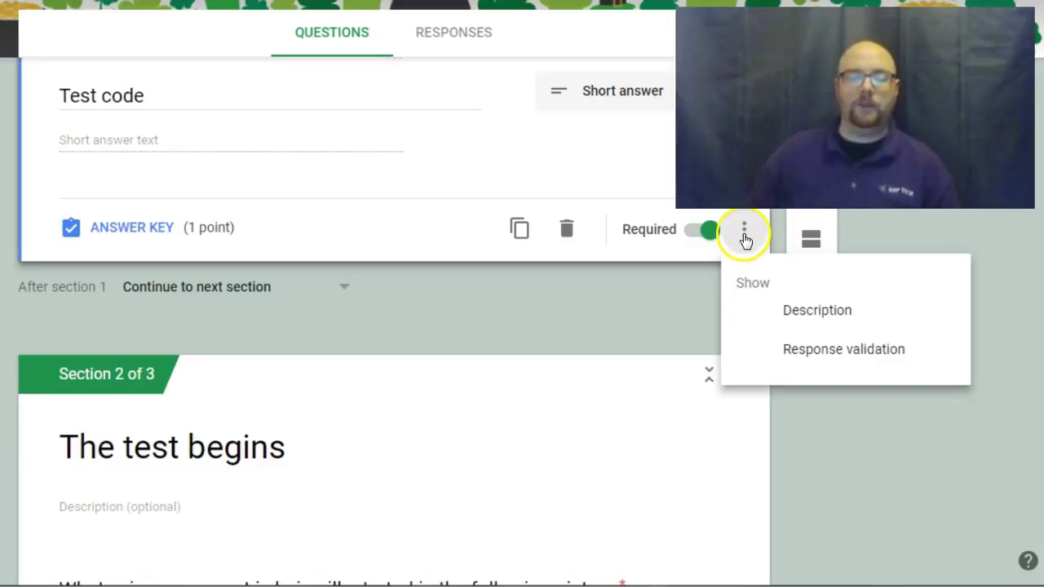
left_click(801, 354)
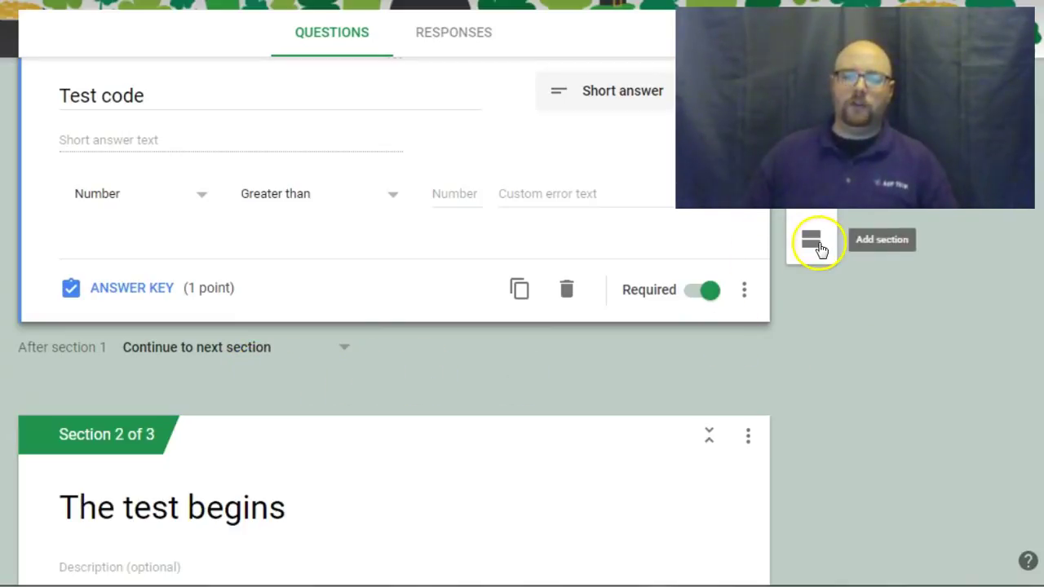
Step: Review the quiz layout from the name and test code questions in section 1 through the science questions in section 2
scroll(429, 361, "up", 10)
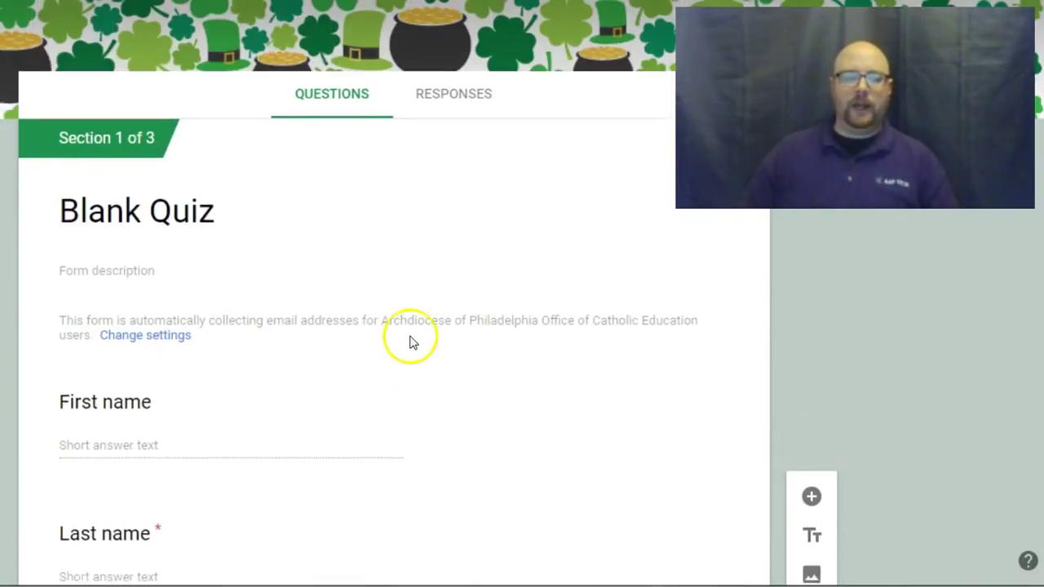
scroll(204, 140, "down", 8)
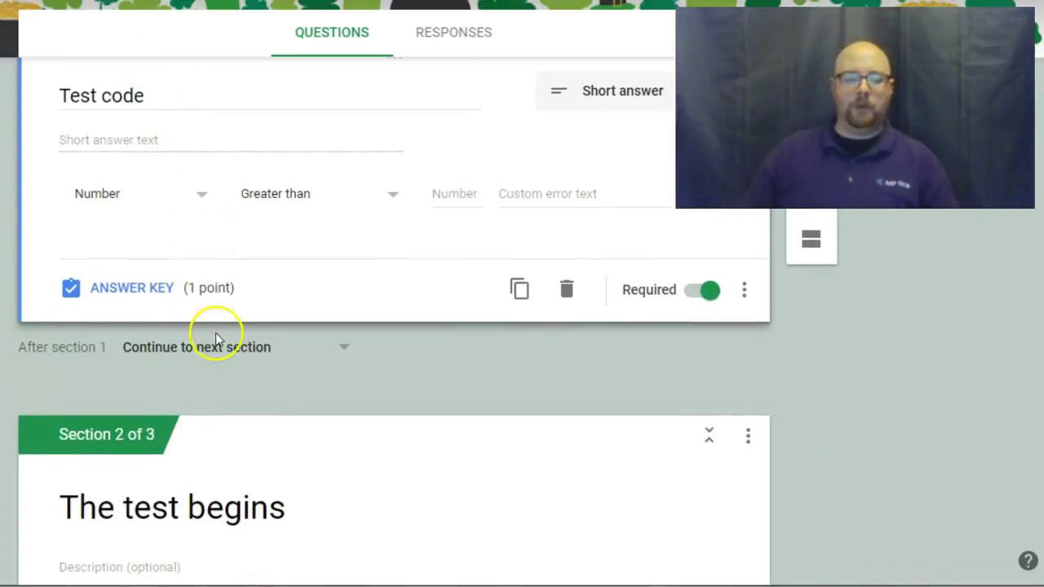
scroll(216, 339, "down", 10)
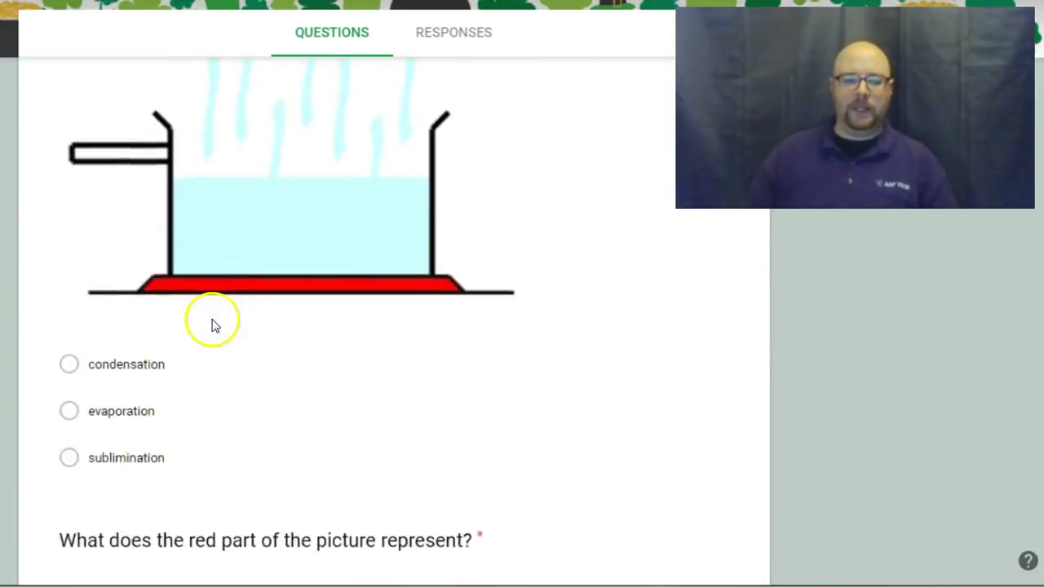
scroll(220, 343, "down", 4)
scroll(234, 368, "up", 7)
scroll(237, 371, "up", 6)
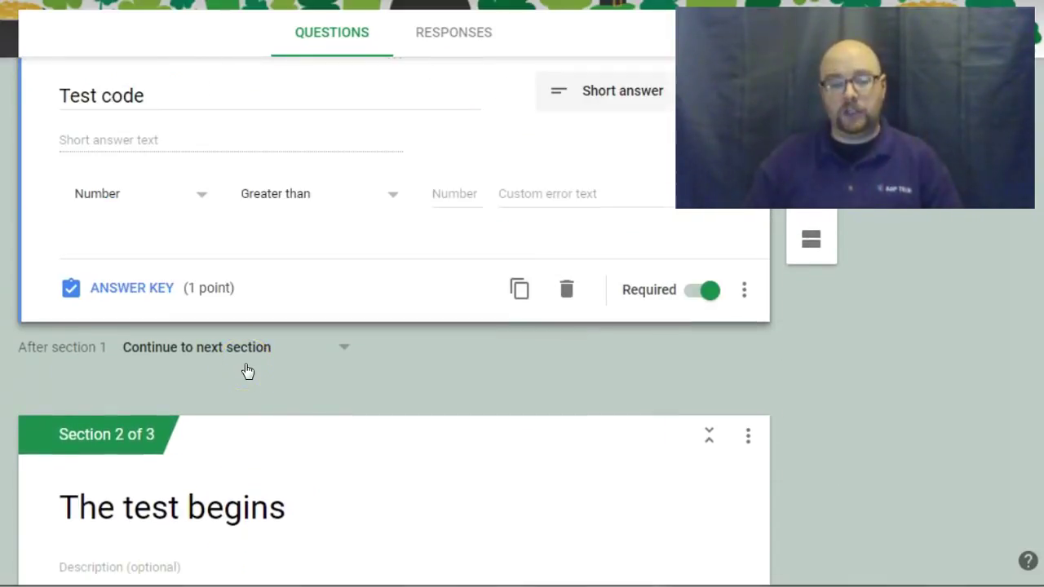
scroll(285, 347, "down", 5)
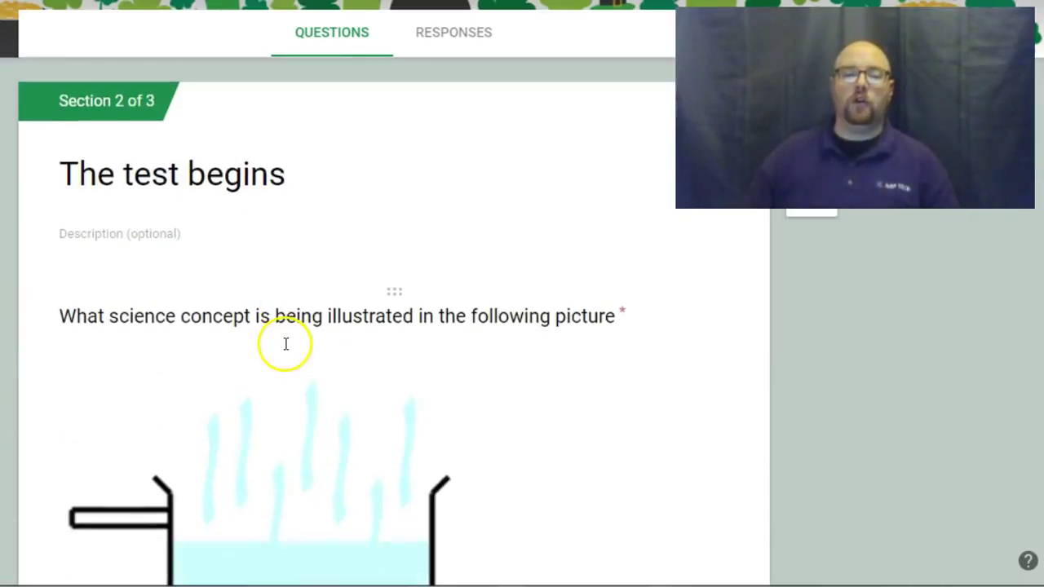
scroll(244, 245, "up", 3)
scroll(219, 222, "down", 5)
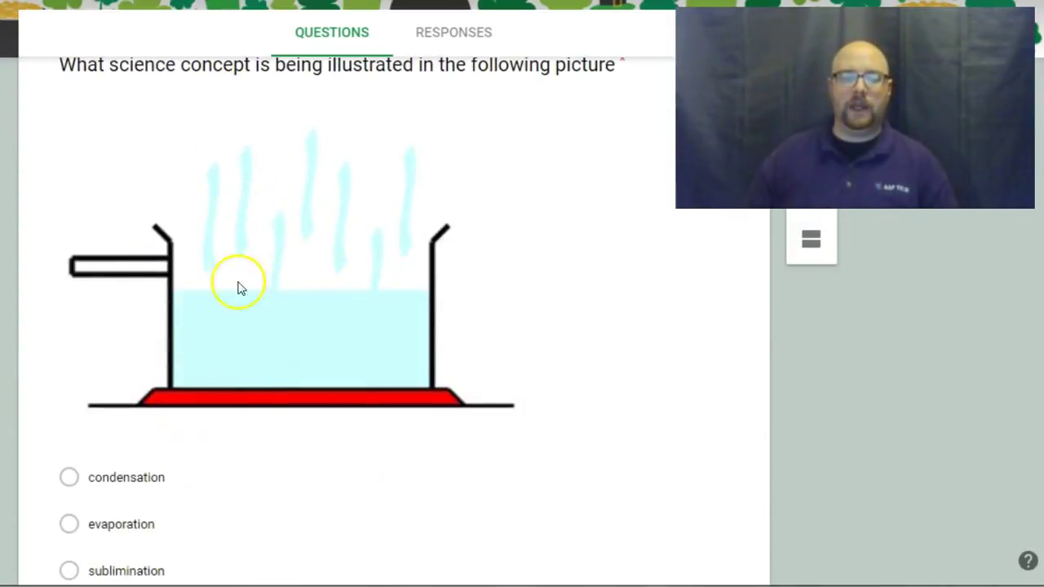
scroll(282, 355, "up", 4)
scroll(283, 355, "up", 4)
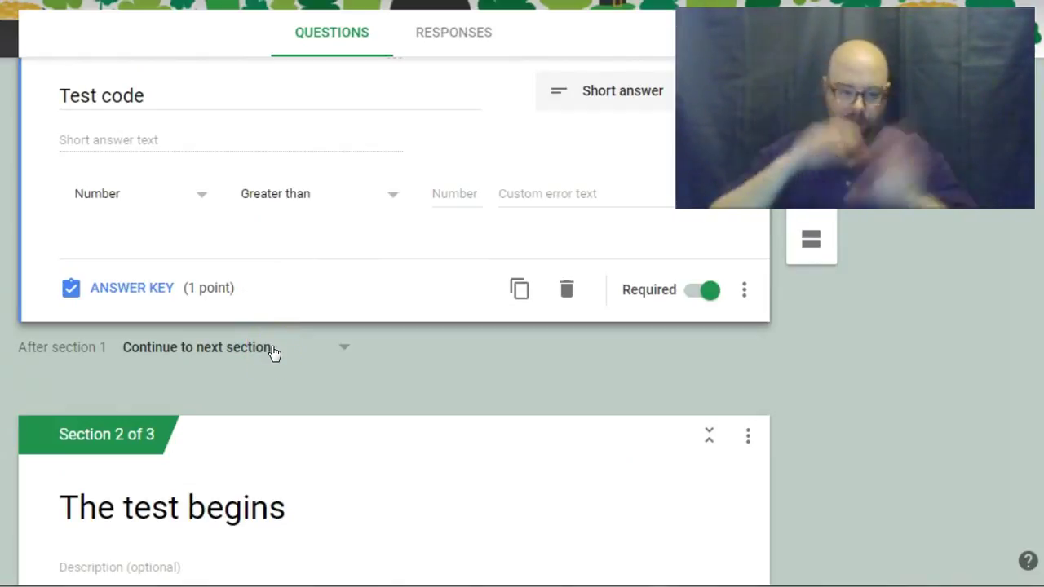
left_click(265, 347)
scroll(266, 348, "down", 3)
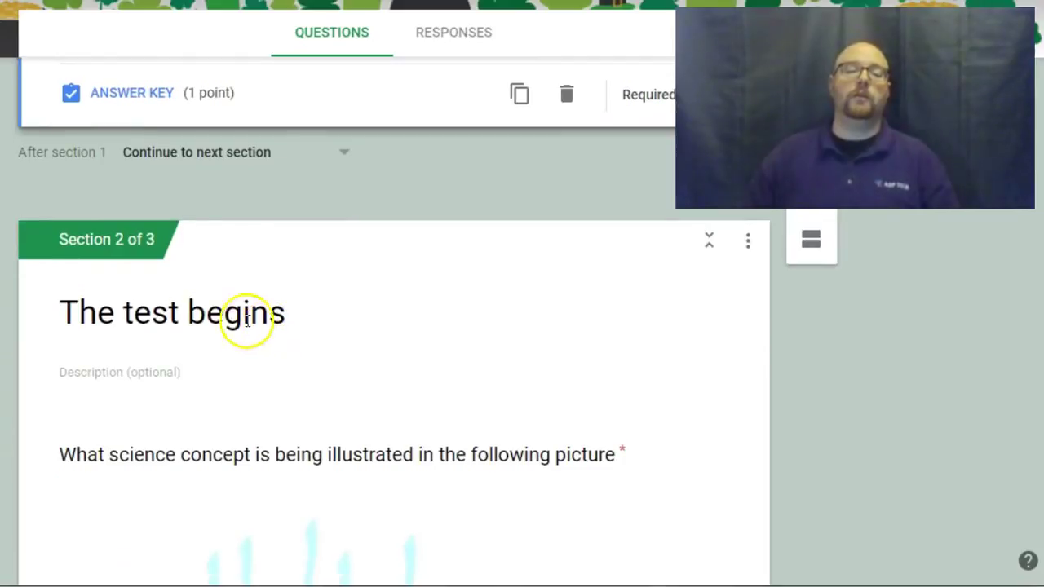
scroll(154, 274, "down", 2)
scroll(153, 274, "up", 5)
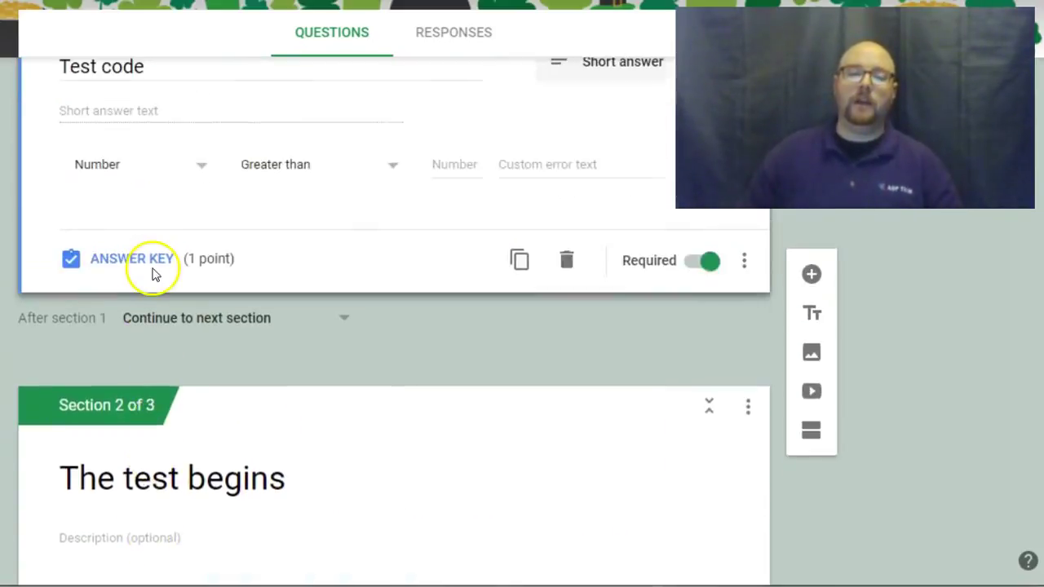
scroll(153, 279, "up", 1)
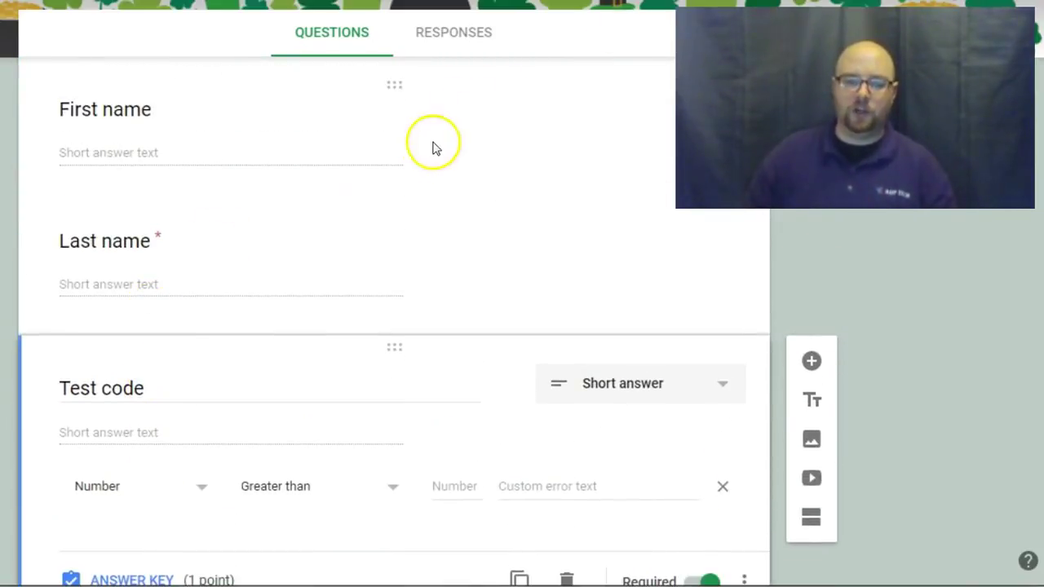
scroll(317, 348, "down", 1)
scroll(317, 347, "up", 1)
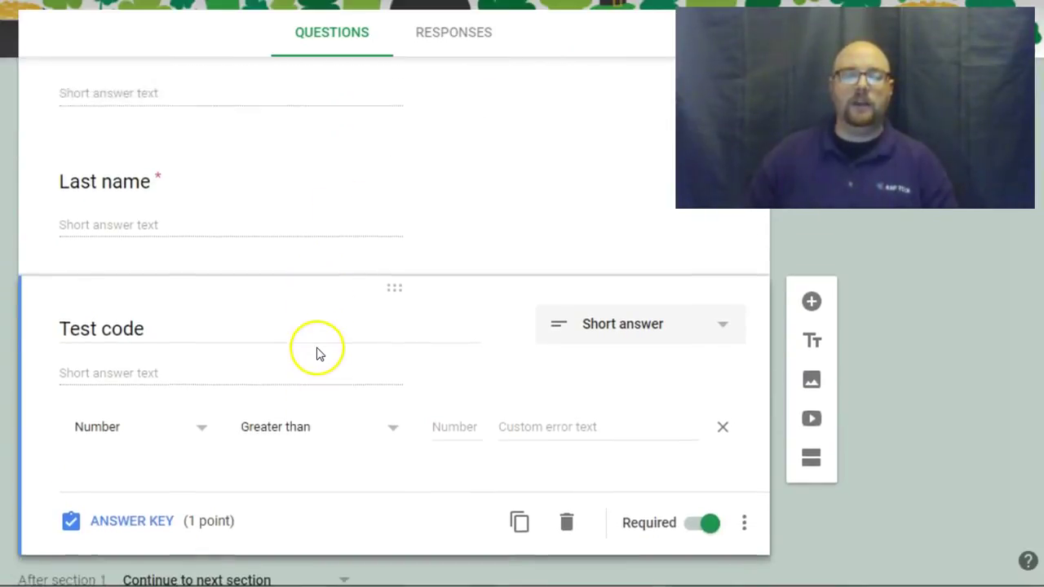
scroll(272, 353, "down", 2)
scroll(214, 387, "up", 2)
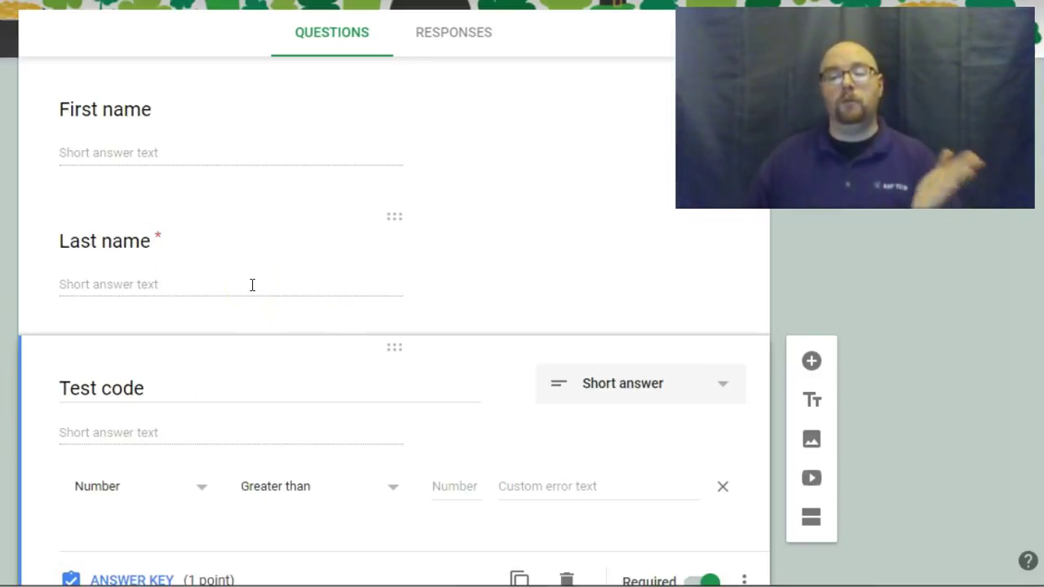
Step: Set the Test code question's response validation to a number equal to 23
scroll(251, 286, "down", 3)
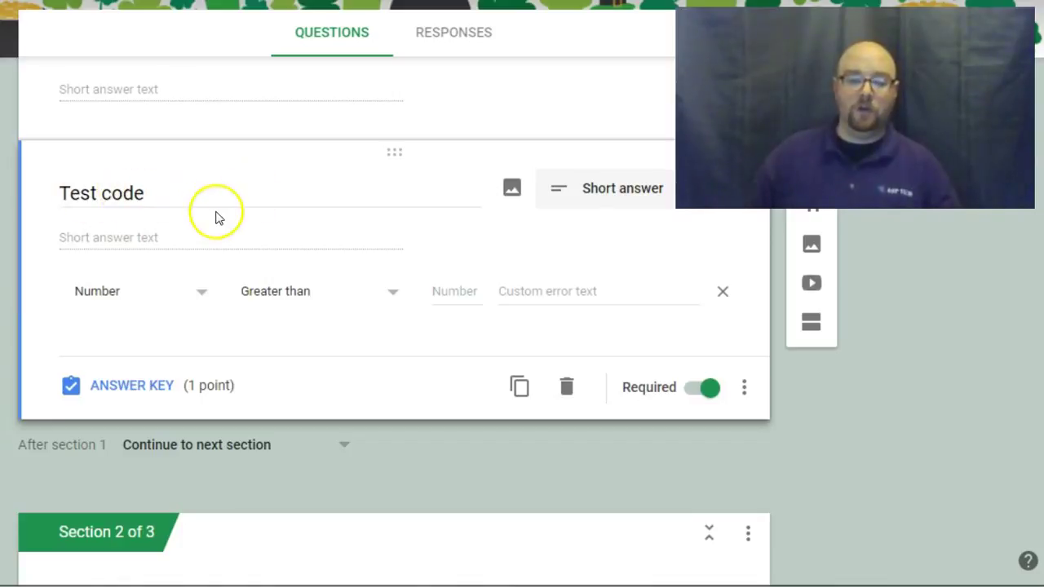
left_click(126, 299)
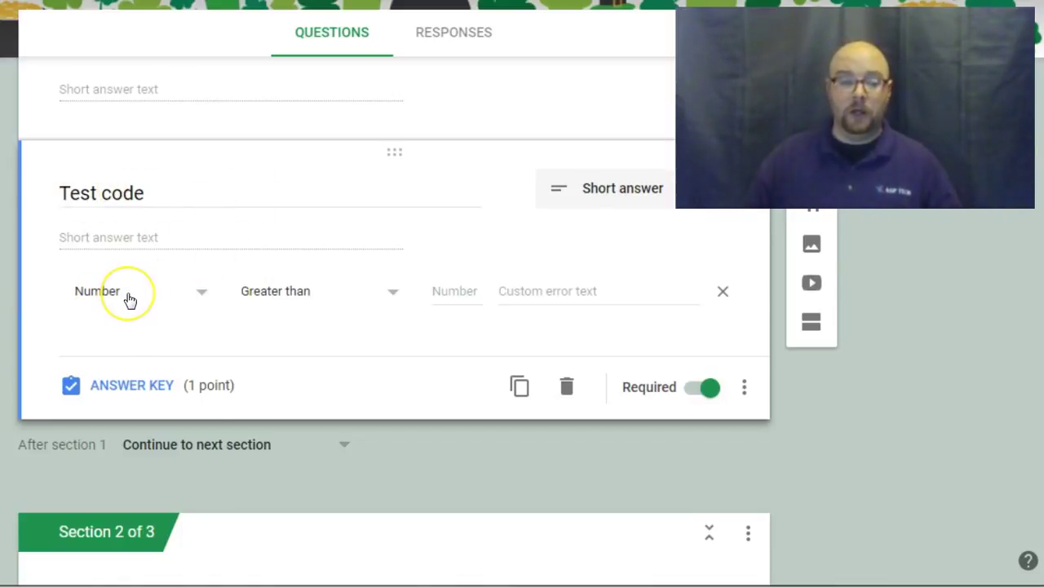
left_click(135, 298)
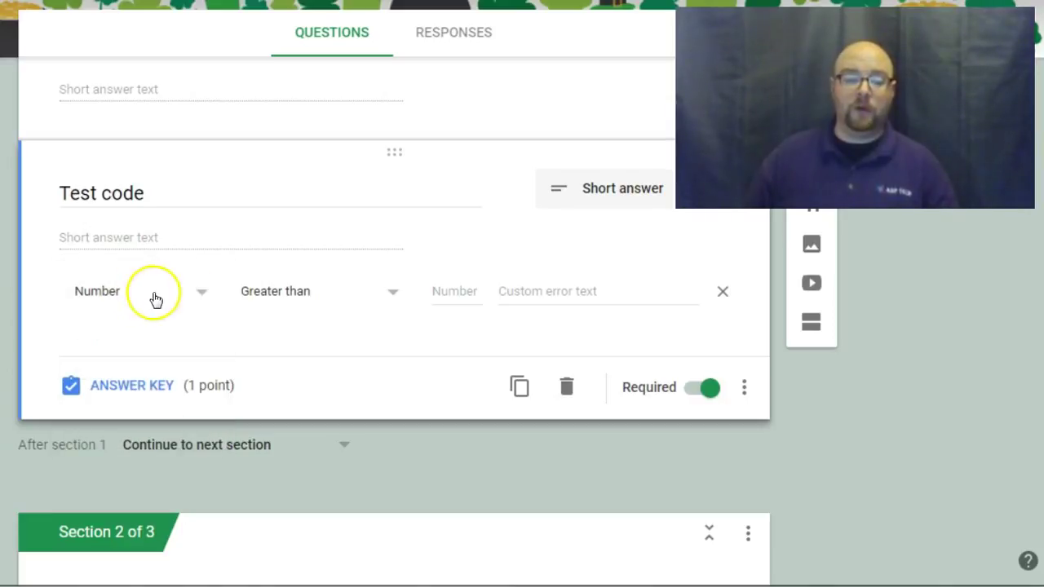
left_click(278, 299)
left_click(285, 329)
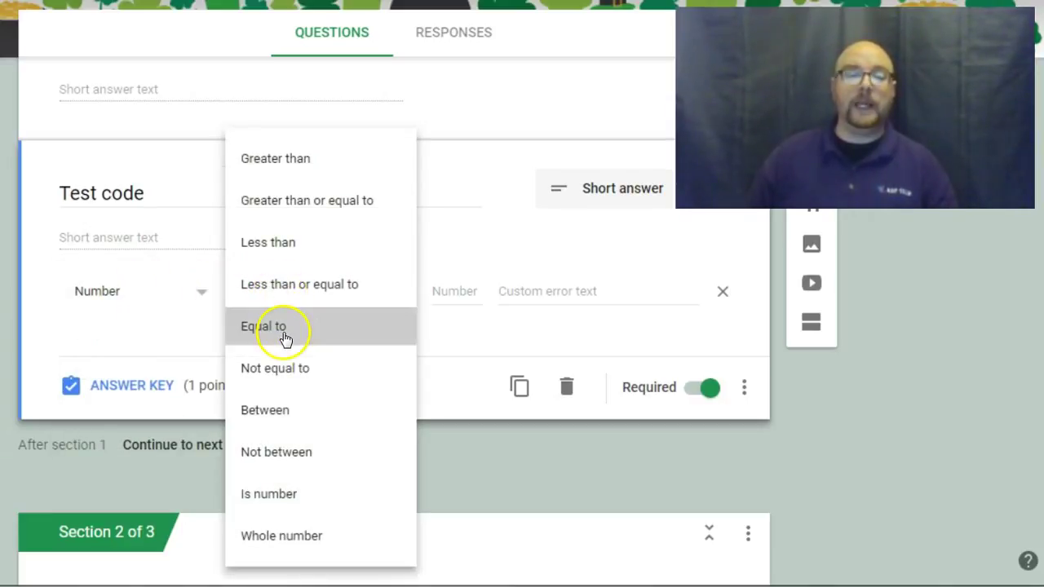
left_click(473, 294)
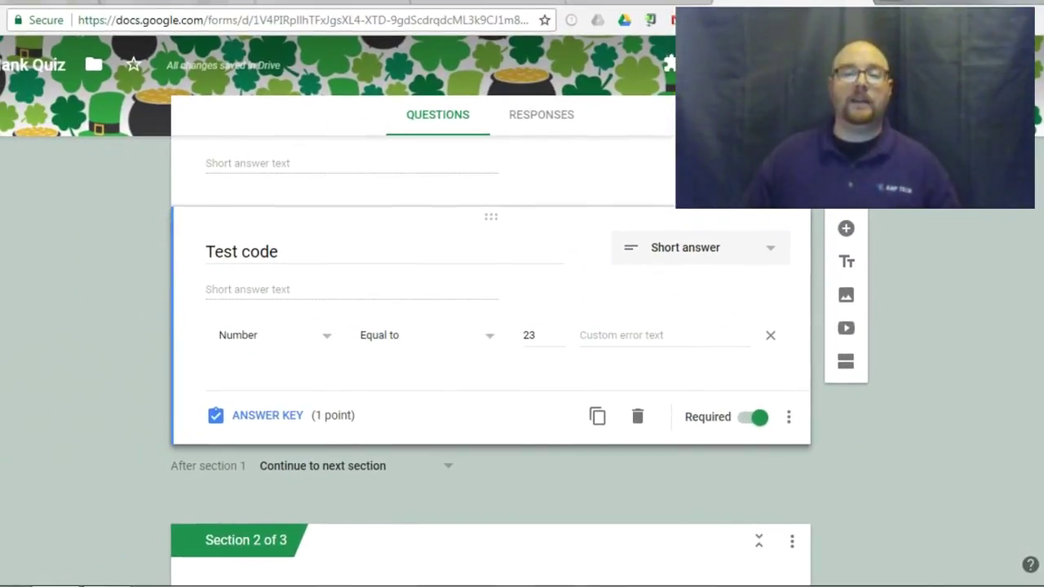
Step: Preview the quiz as a respondent and fill in the last name and first name with placeholder text
left_click(708, 65)
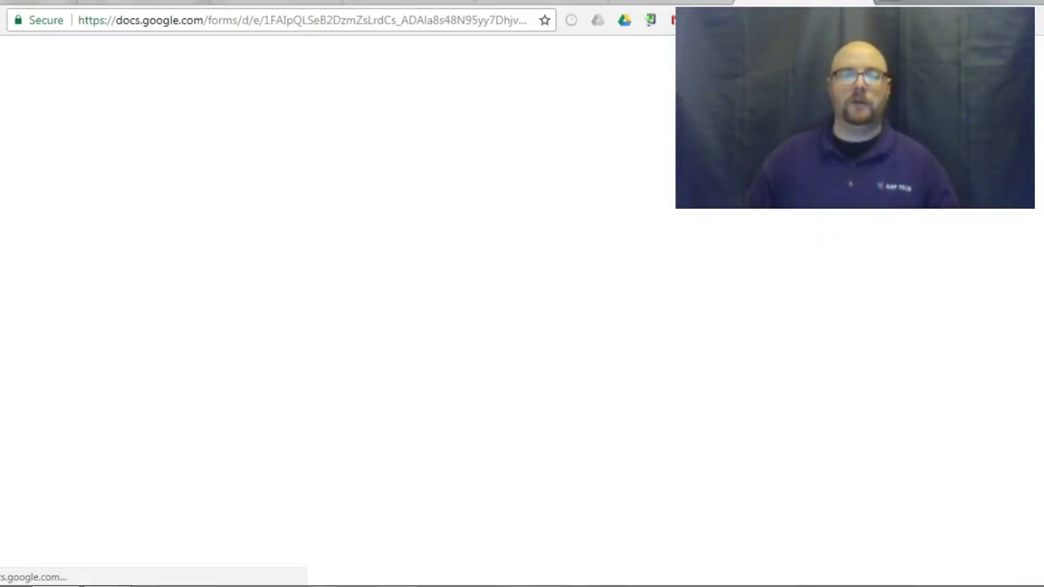
scroll(302, 242, "down", 3)
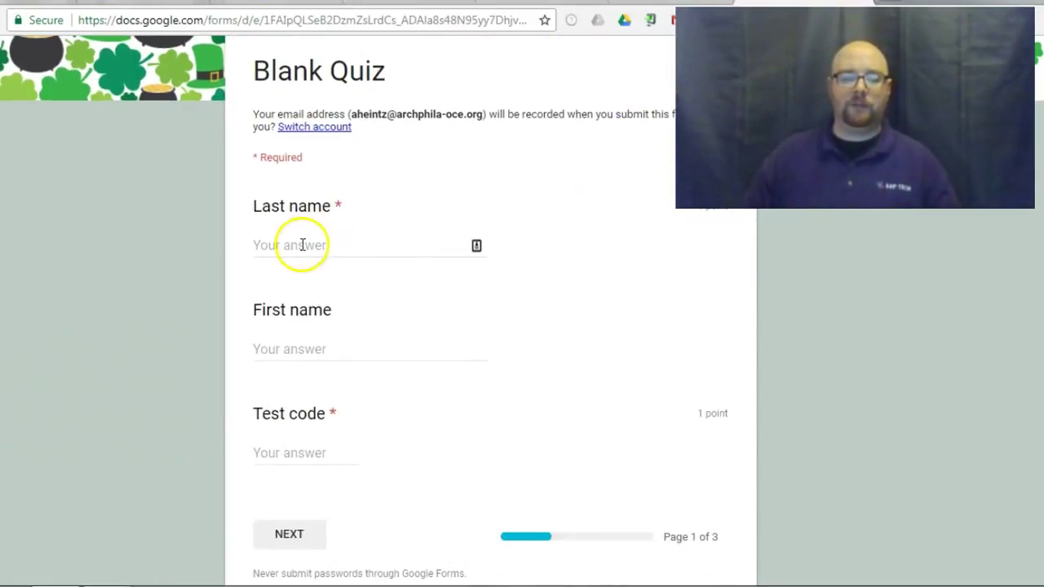
left_click(313, 172)
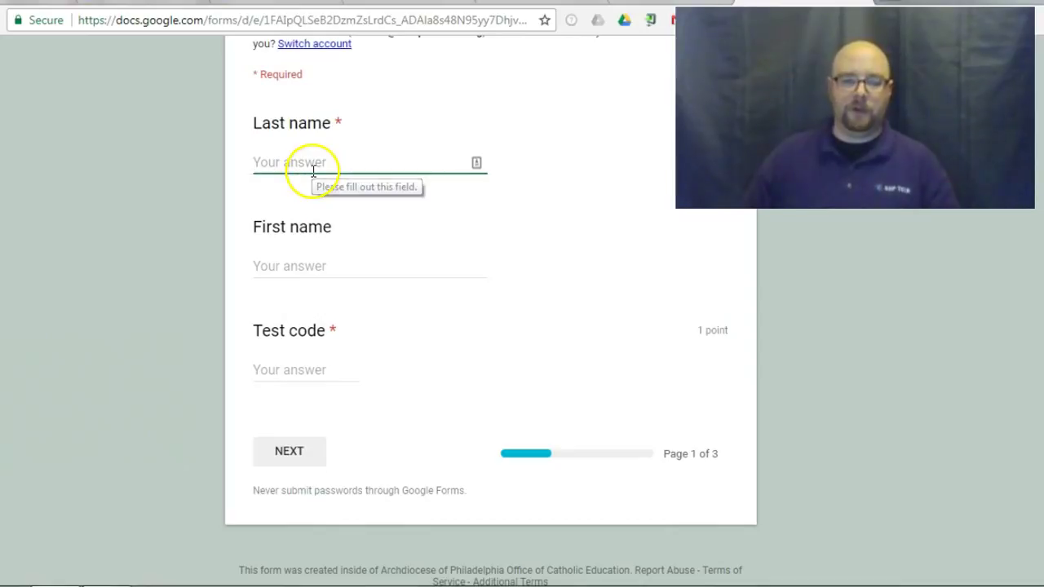
type("as")
left_click(276, 268)
type("asd")
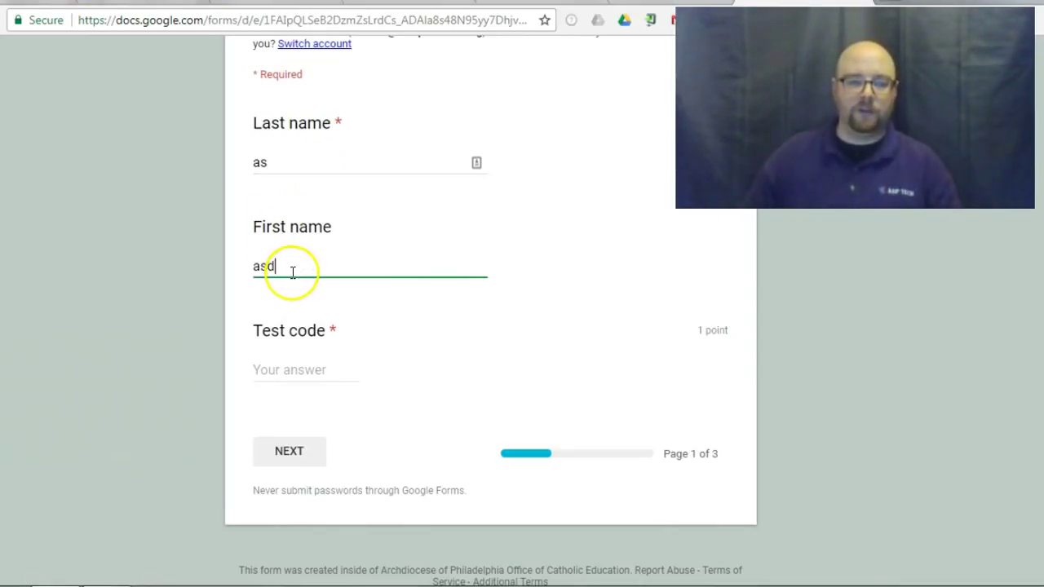
Step: Test the code validation by answering the Test code question with "asd", and close the preview
scroll(292, 272, "down", 1)
left_click(310, 302)
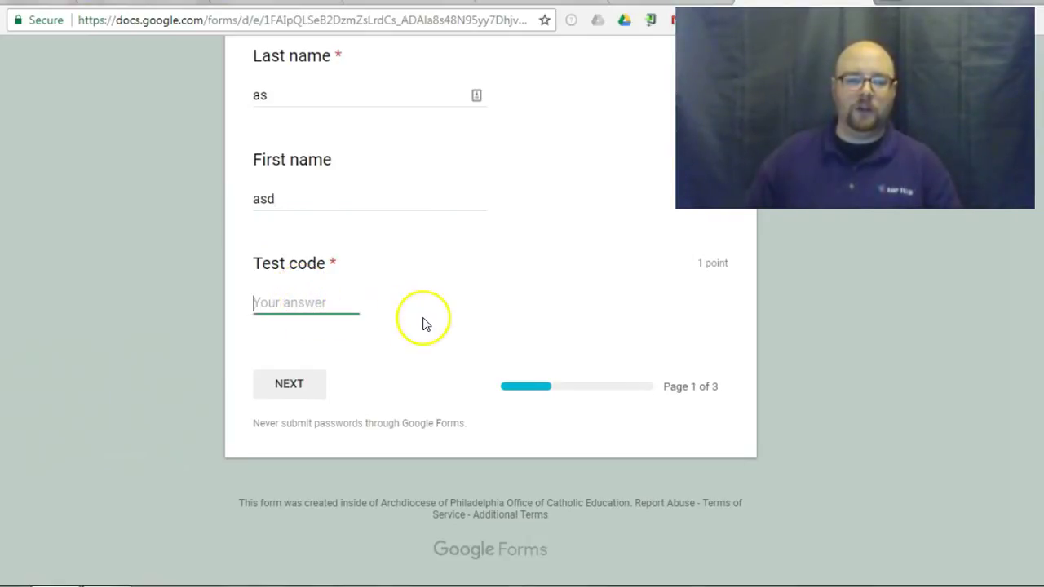
type("asd")
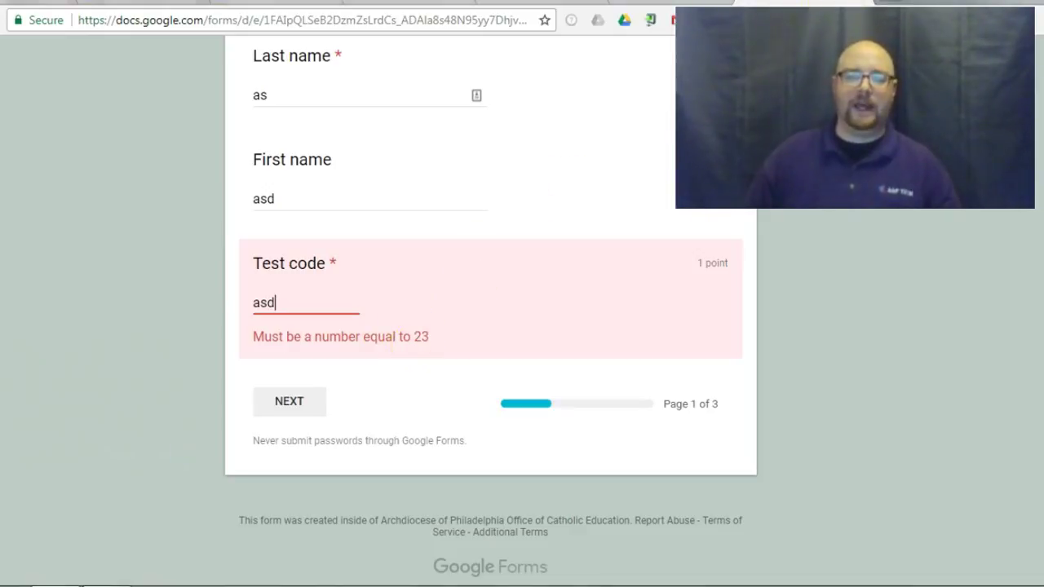
key("ctrl+w")
left_click(569, 107)
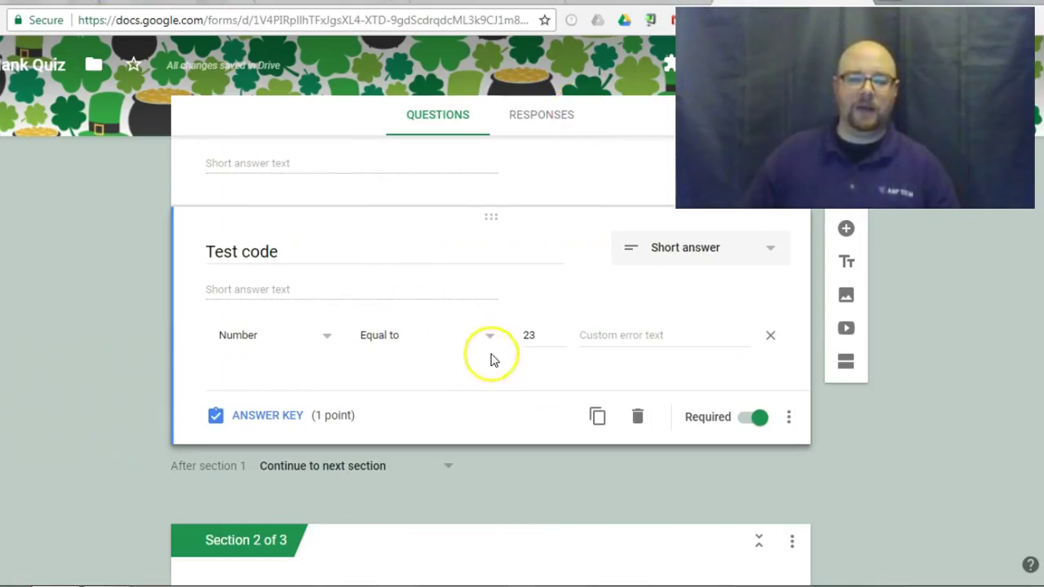
Step: Set the Test code question's custom error text to "Ask me for the code." and preview the quiz
left_click(650, 337)
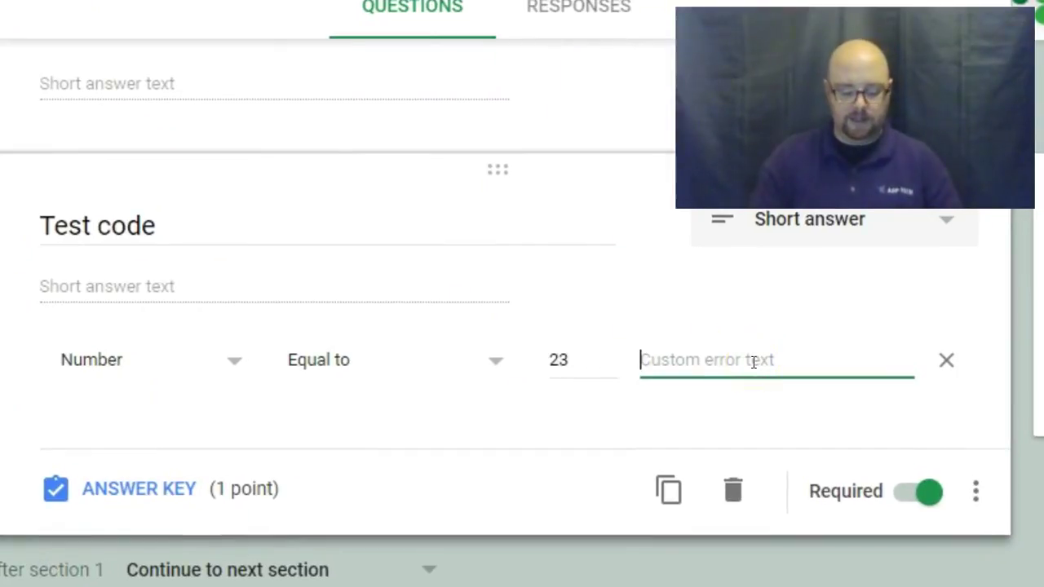
type("Ask me for the code.")
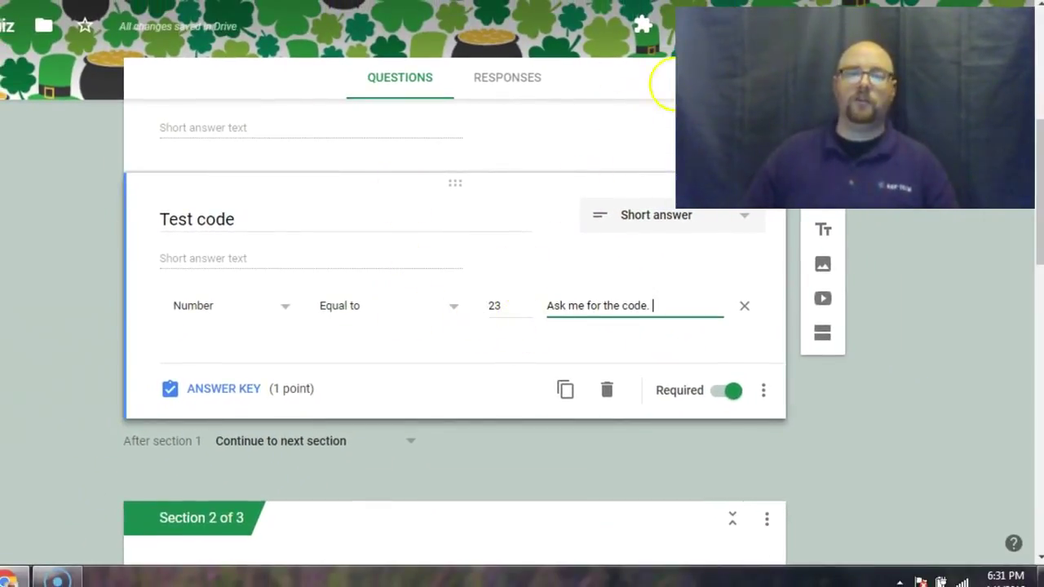
left_click(724, 24)
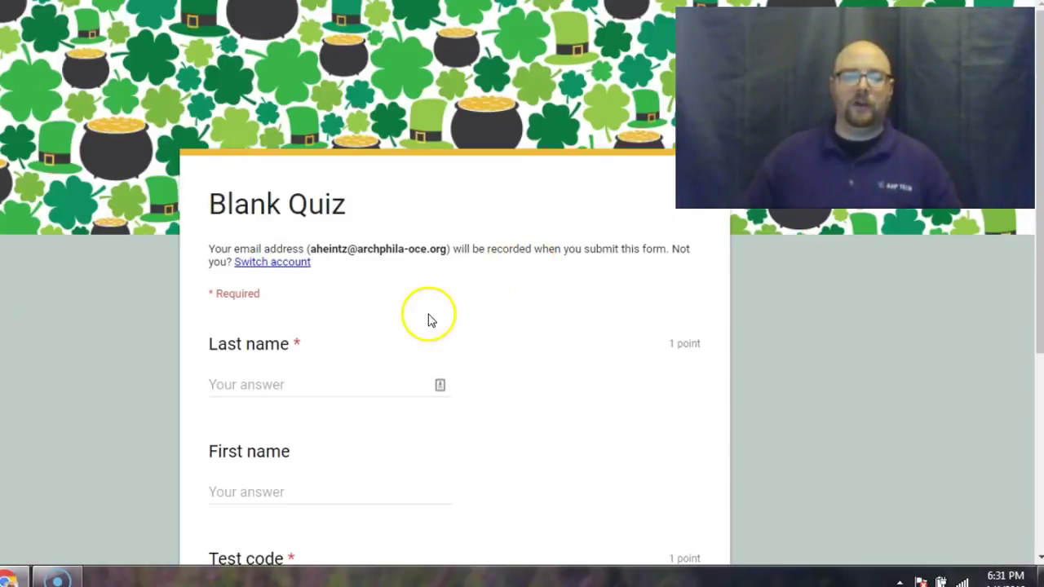
Step: Try to continue past the first page with blank answers, and fill in the last name and first name with "asd"
scroll(427, 319, "down", 2)
scroll(361, 380, "down", 2)
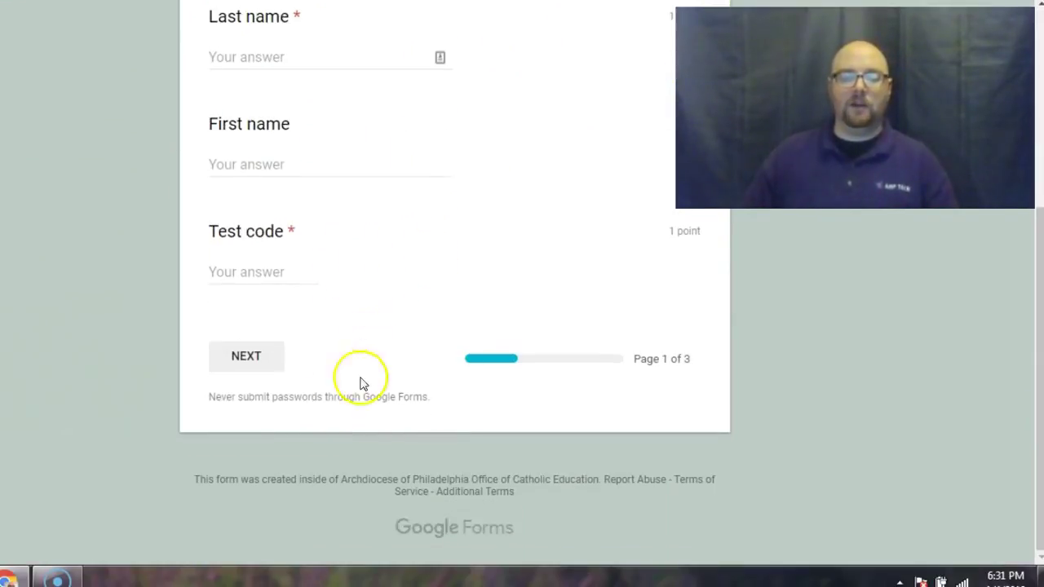
left_click(253, 369)
scroll(291, 321, "up", 2)
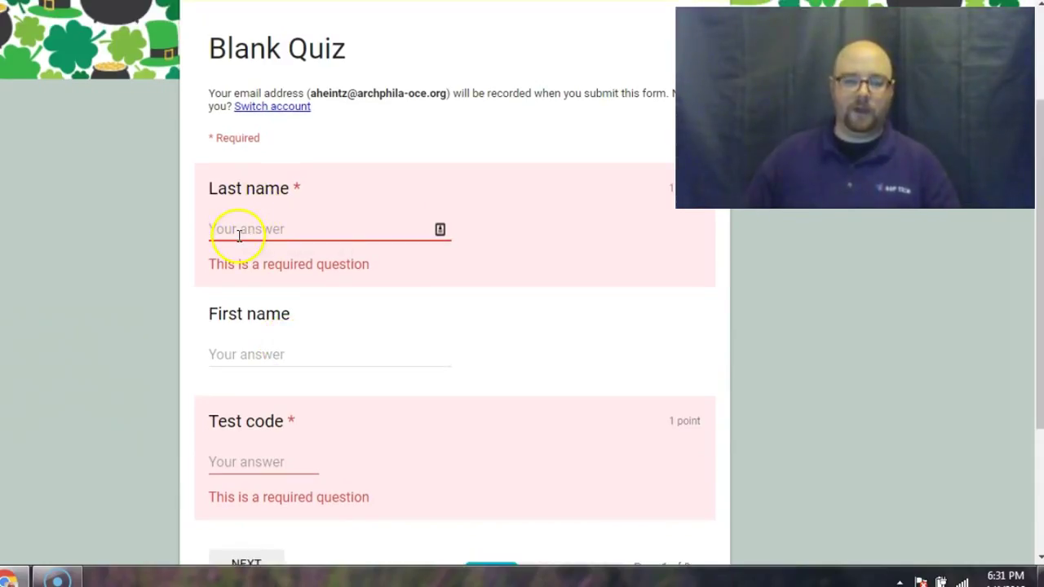
type("asd")
left_click(245, 338)
type("asd")
Step: Test the custom error by answering the Test code question with "asdas" and trying to continue
scroll(299, 385, "down", 2)
left_click(239, 275)
type("asdasd")
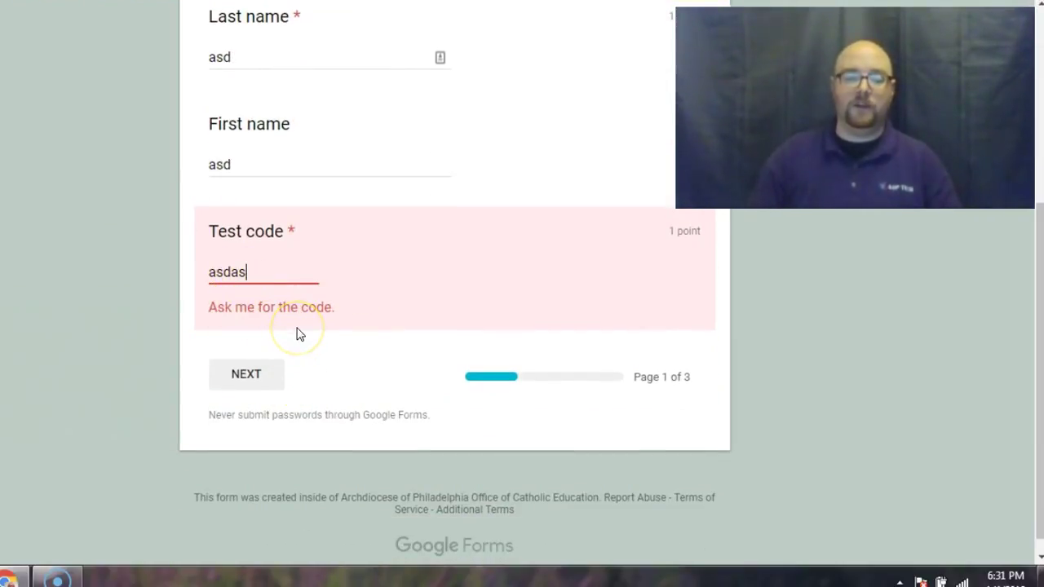
left_click(253, 380)
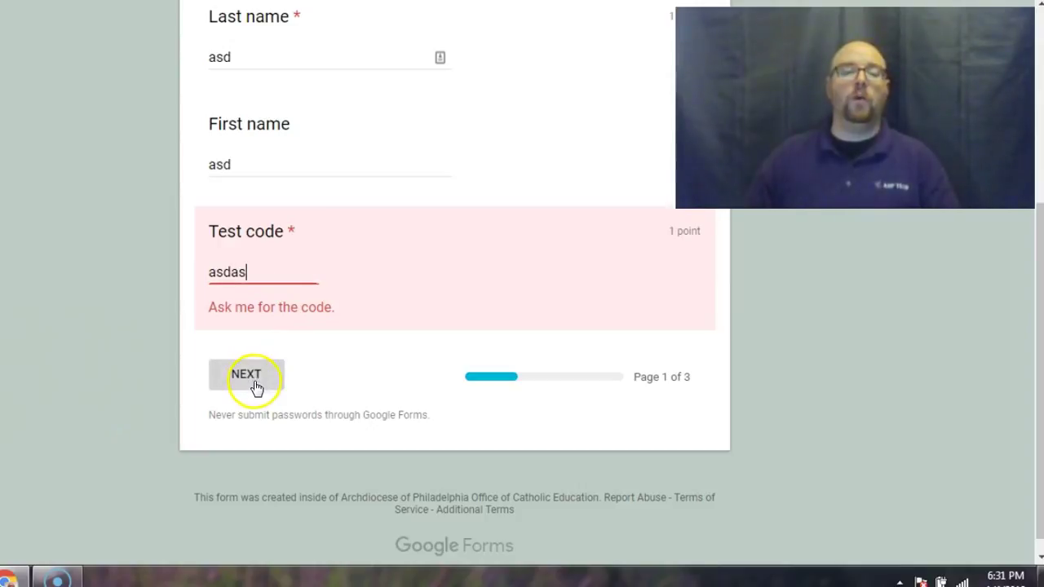
left_click(251, 391)
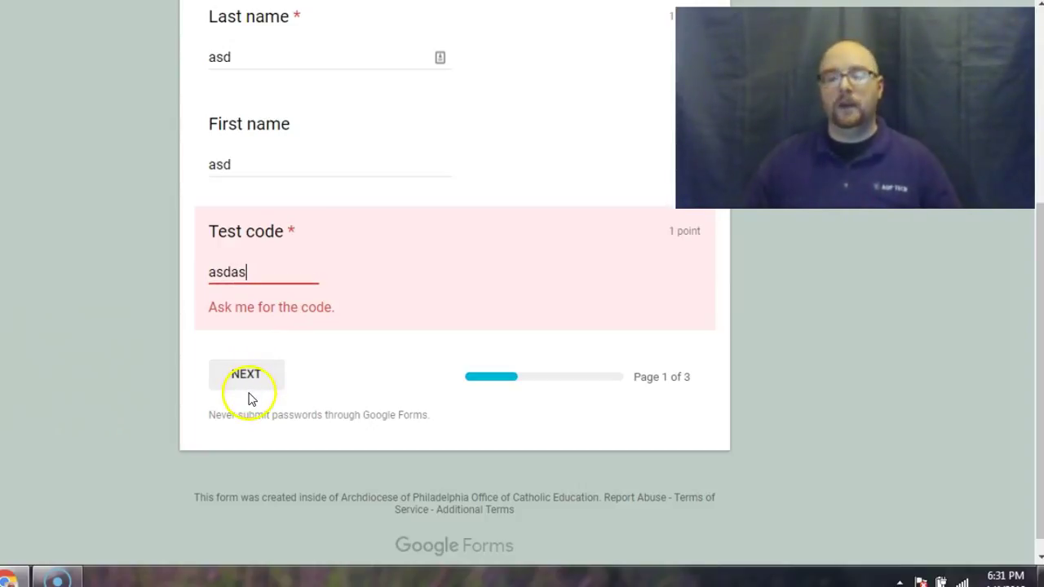
Step: Replace the Test code answer with 23, continue to the test section and look over its questions
key("BackSpace")
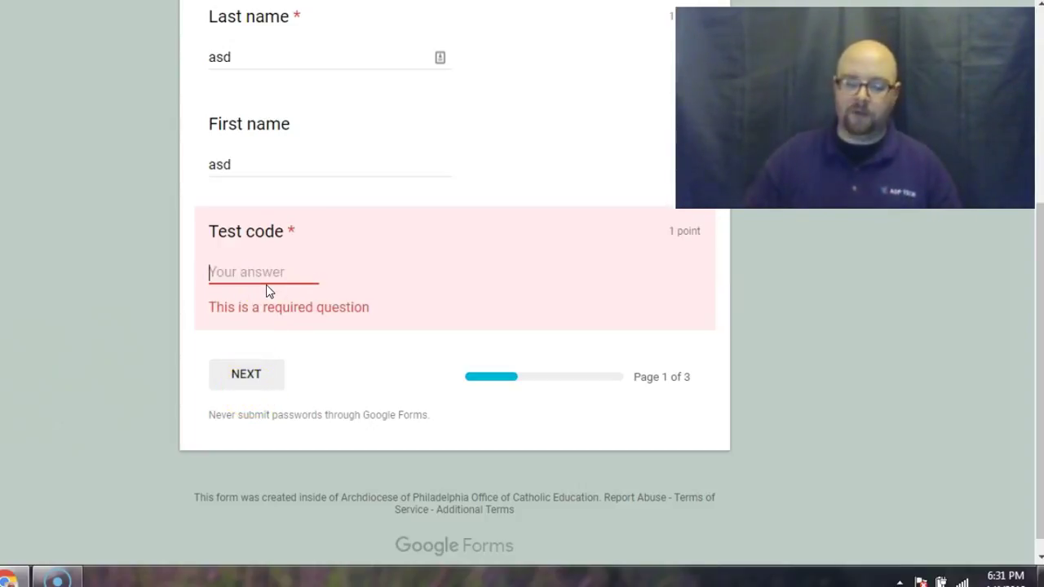
type("23")
left_click(246, 365)
scroll(494, 310, "down", 5)
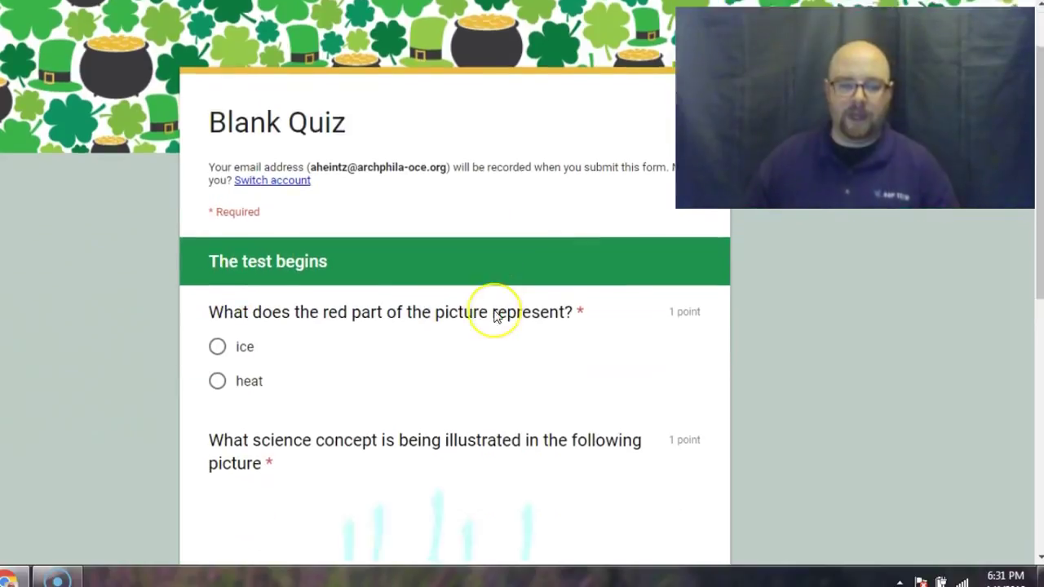
scroll(492, 291, "up", 1)
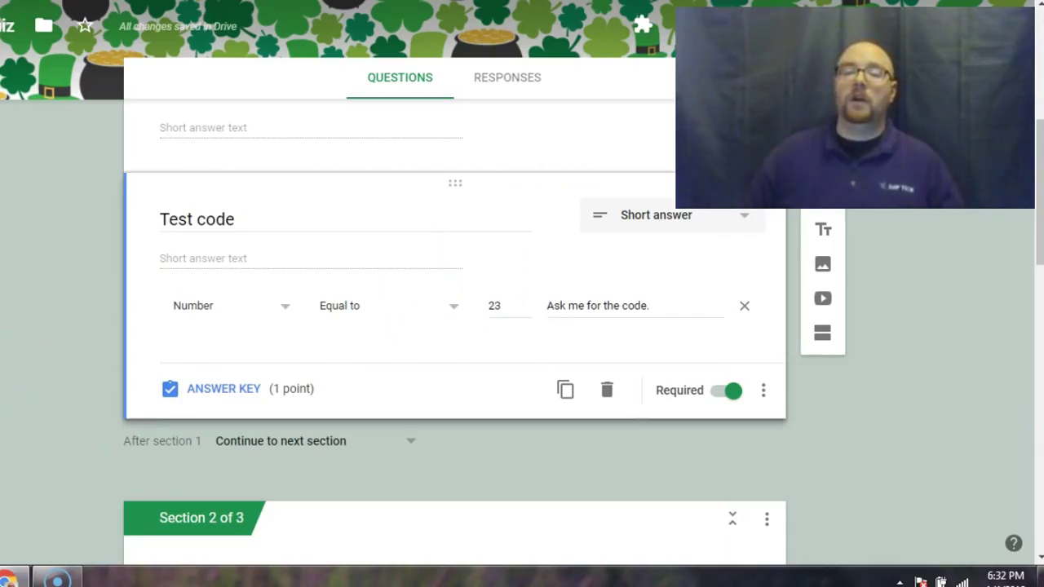
Step: Go back to the quiz editor and stop the form from accepting responses
left_click(515, 78)
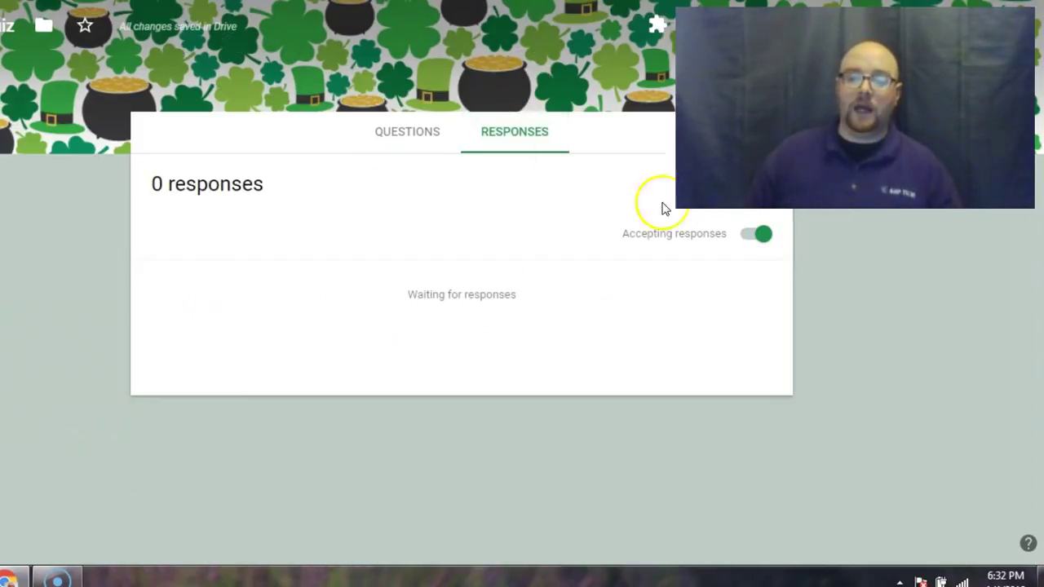
left_click(760, 235)
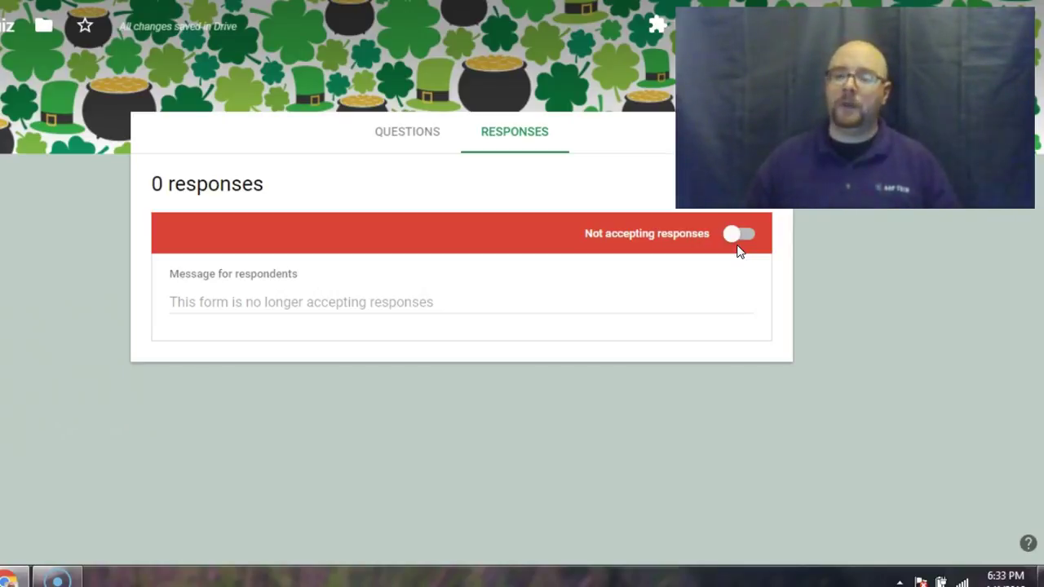
left_click(735, 228)
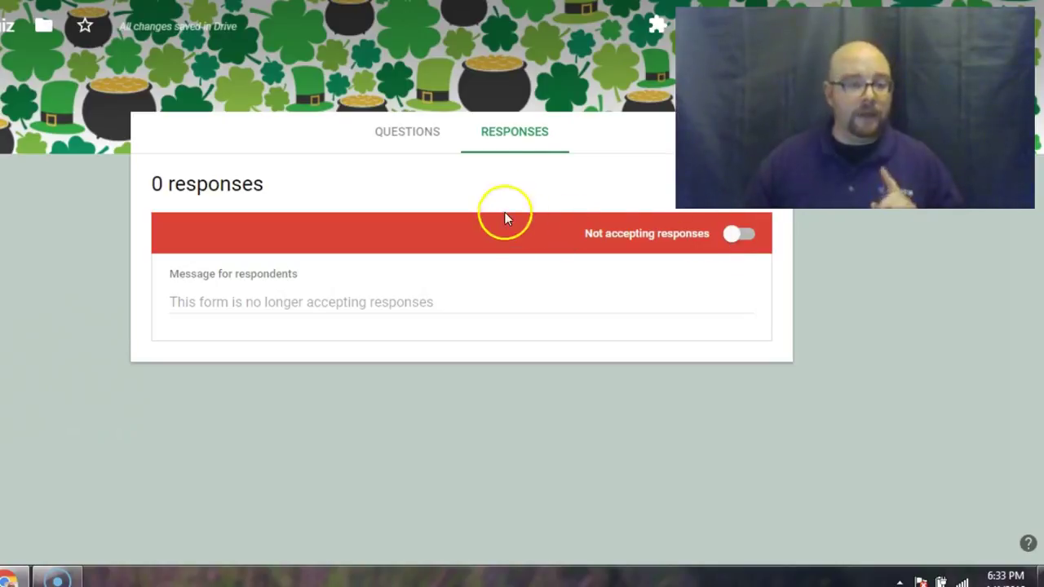
Step: Change the Test code question's validation number to 84
left_click(408, 137)
scroll(347, 314, "down", 5)
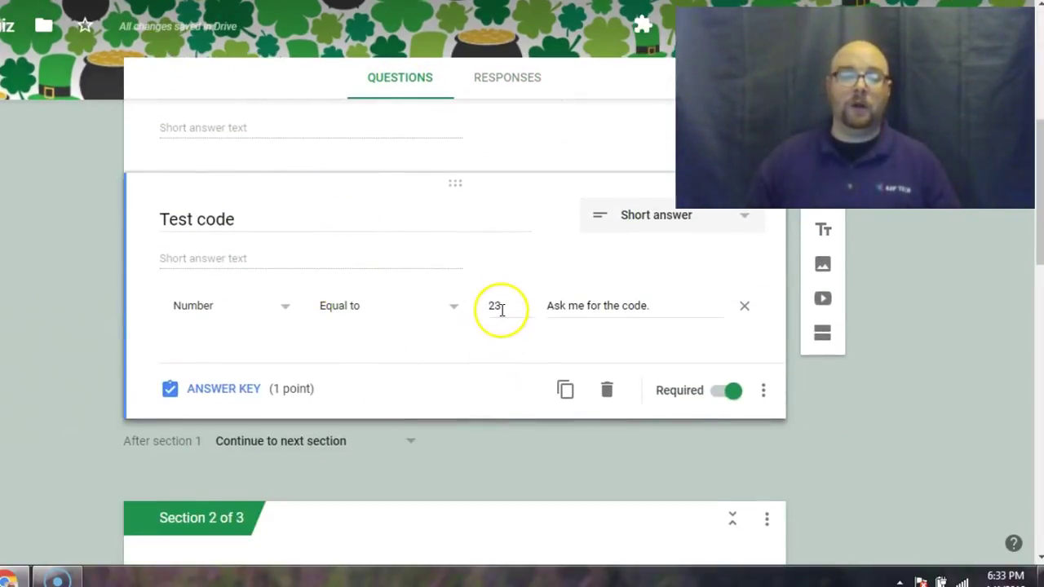
left_click(526, 307)
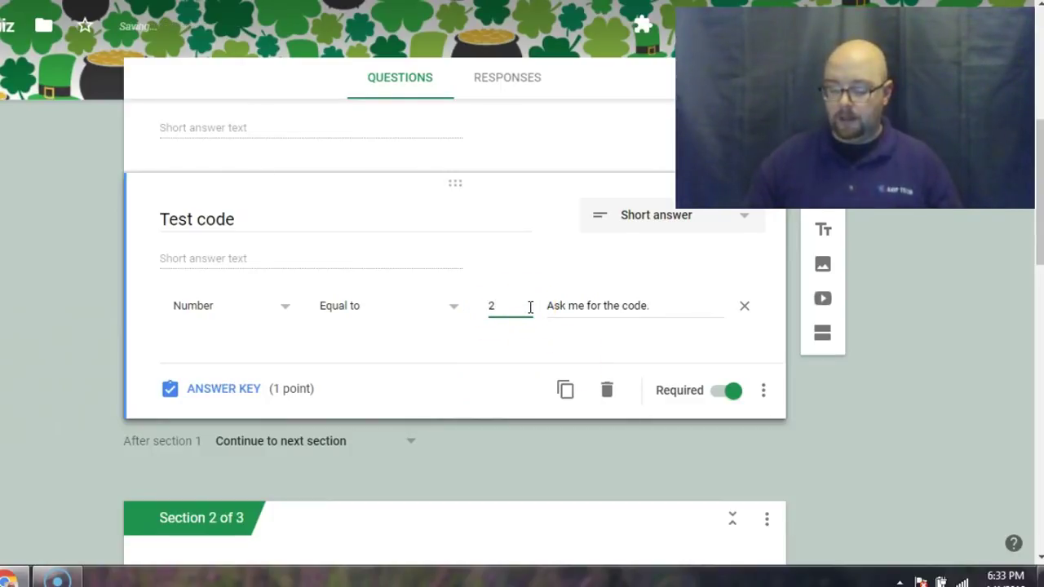
left_click(693, 380)
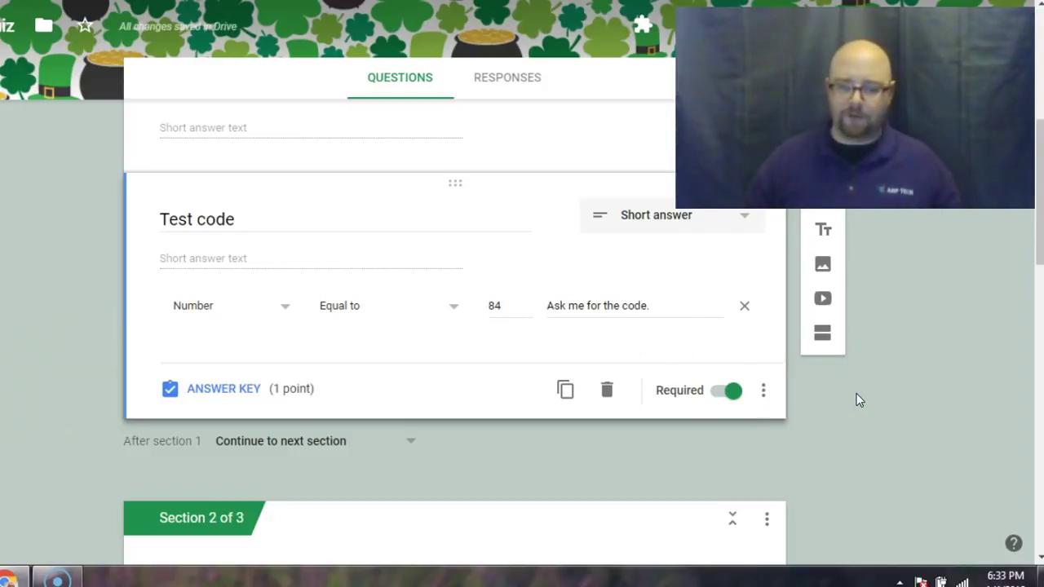
left_click(492, 306)
left_click(506, 184)
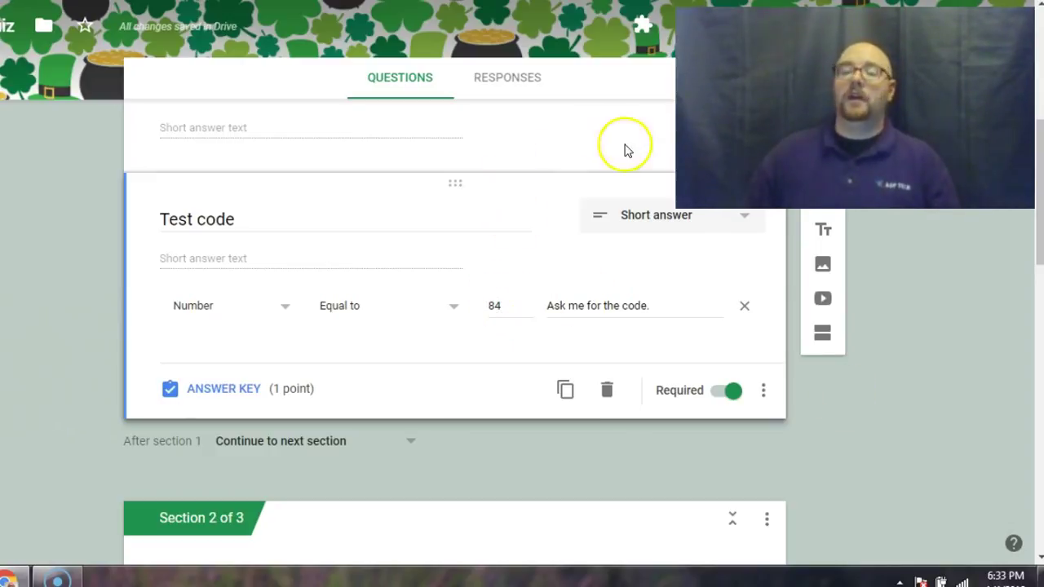
Step: Set the form to accept responses again
scroll(571, 130, "up", 2)
left_click(523, 86)
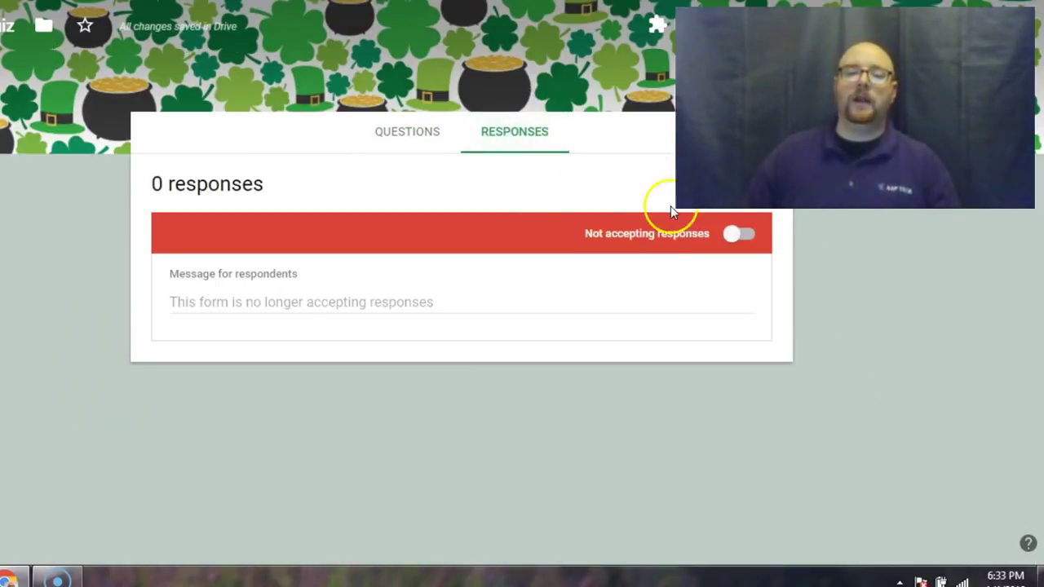
left_click(734, 235)
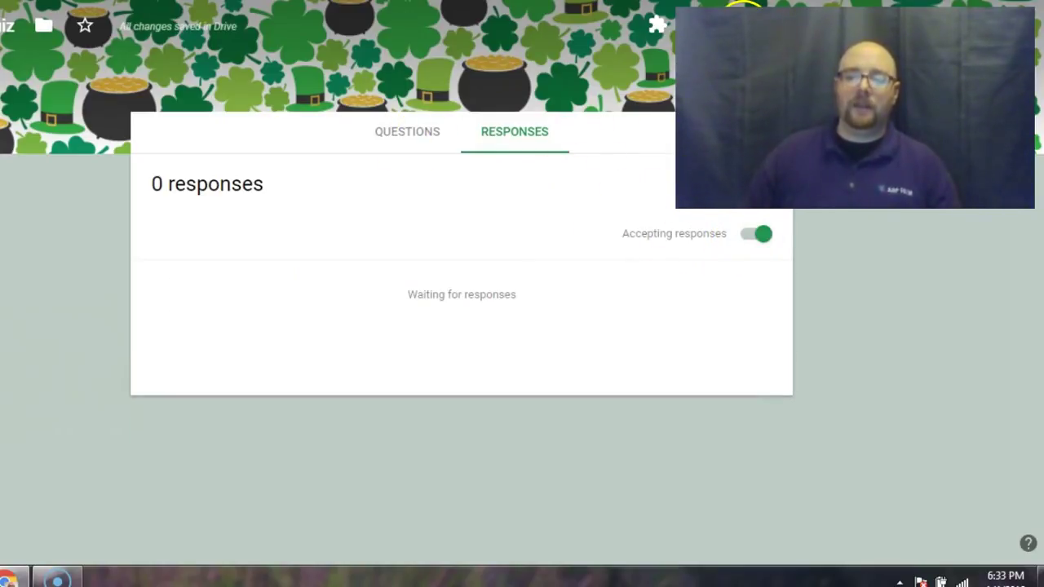
Step: Preview the quiz, fill in only the First name question with "23" and try to continue
left_click(744, 26)
scroll(387, 315, "down", 4)
left_click(276, 273)
type("23")
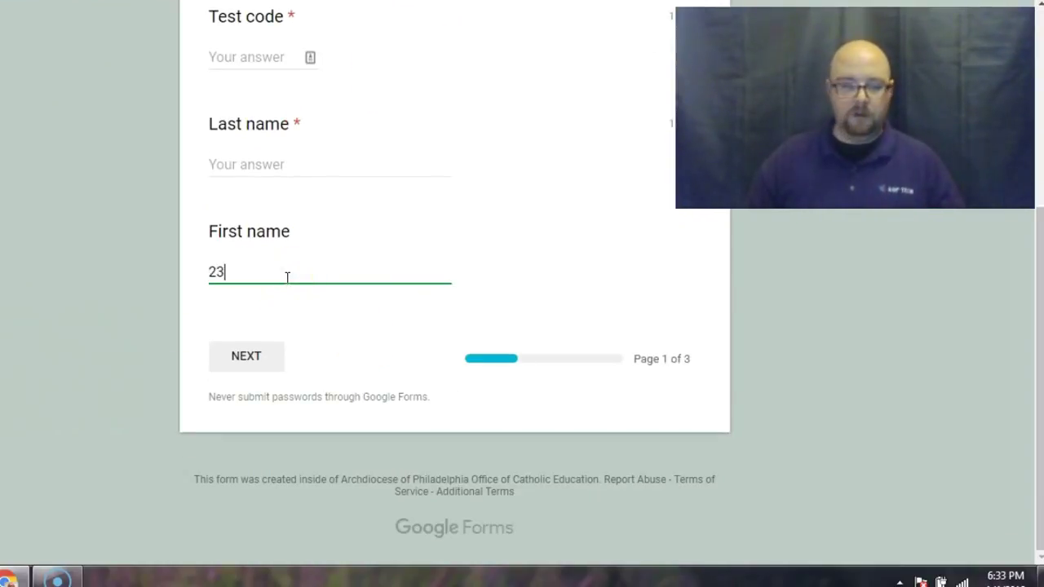
left_click(261, 356)
double_click(261, 306)
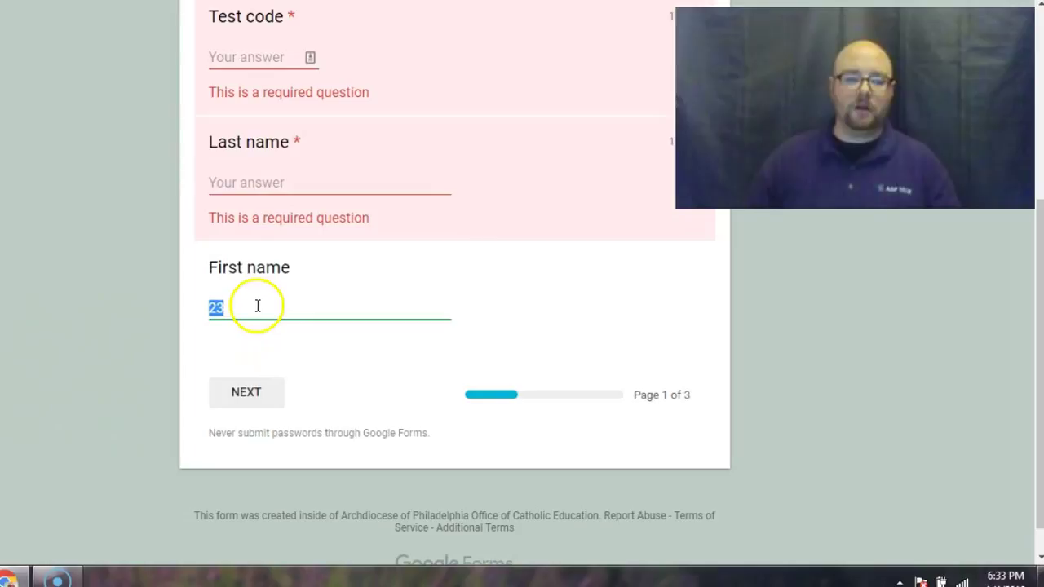
Step: Fill in the last name with placeholder text "dsf", answer the Test code question with "sdf" and try to continue
left_click(251, 207)
left_click(249, 186)
type("dsf")
left_click(222, 59)
type("sdf")
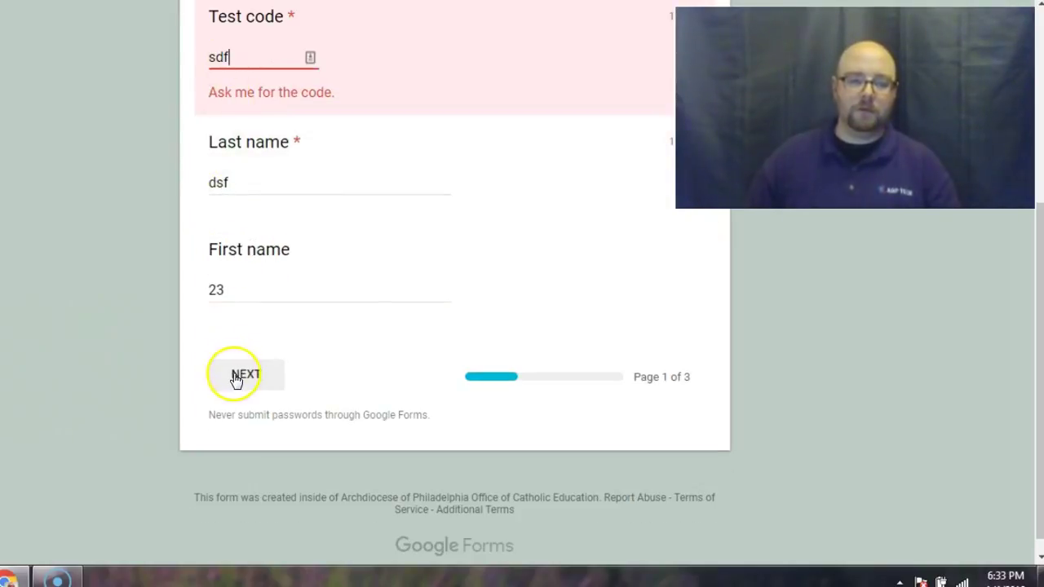
left_click(237, 377)
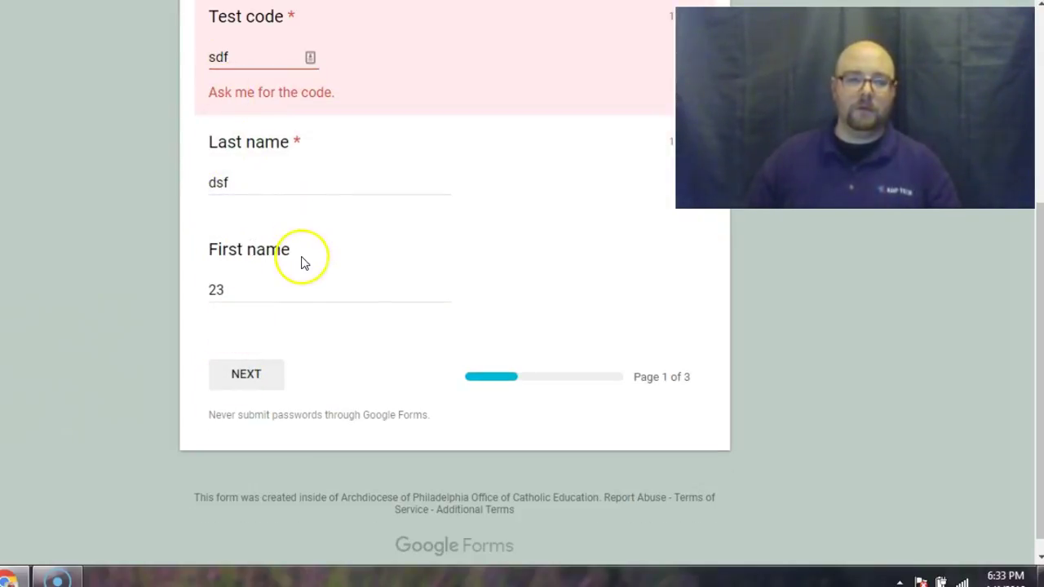
Step: Replace the Test code answer with 84, continue to the test section and look through it
scroll(270, 228, "up", 1)
double_click(236, 144)
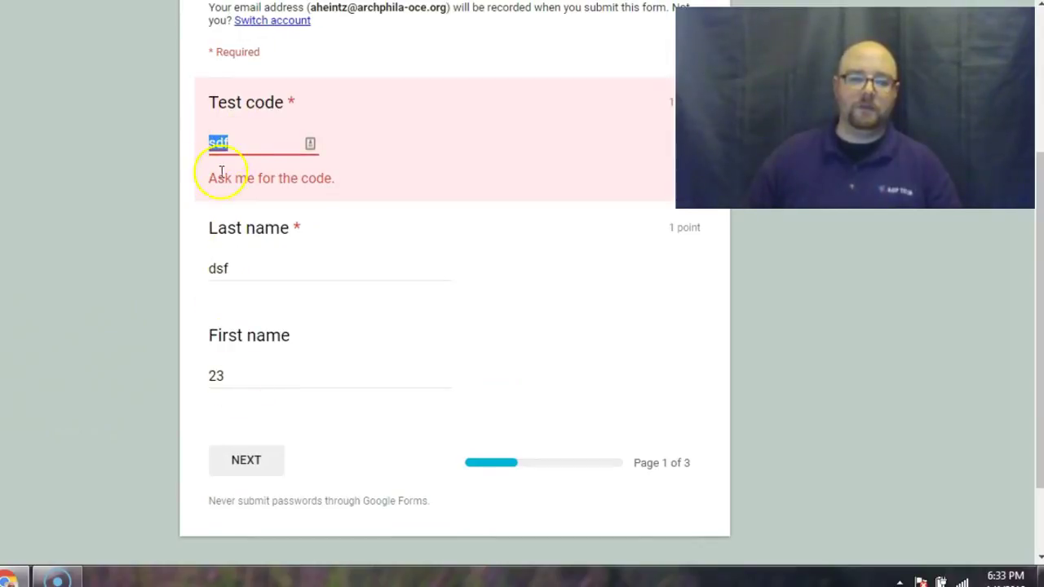
key("BackSpace")
type("84")
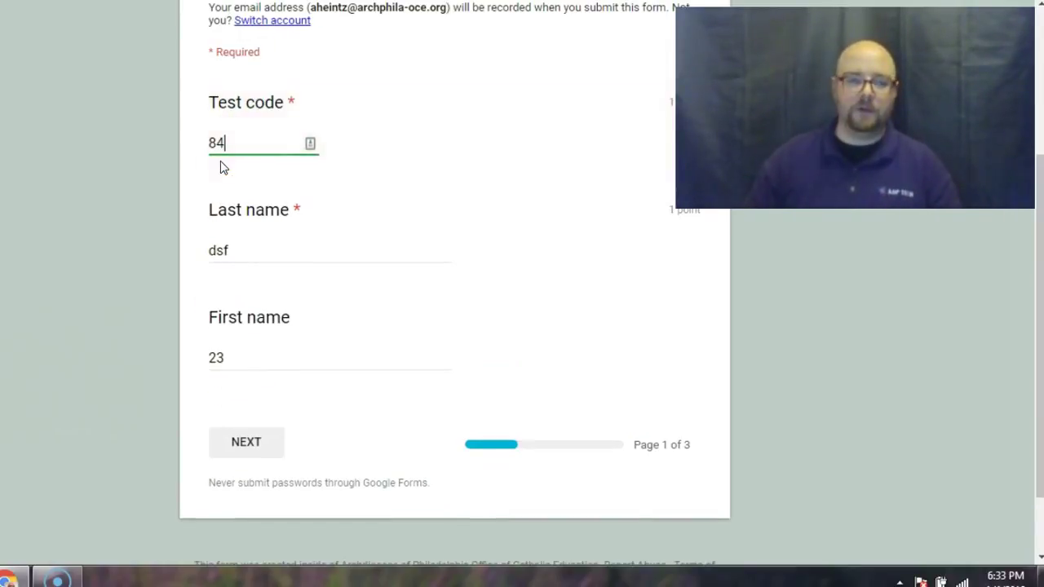
left_click(246, 441)
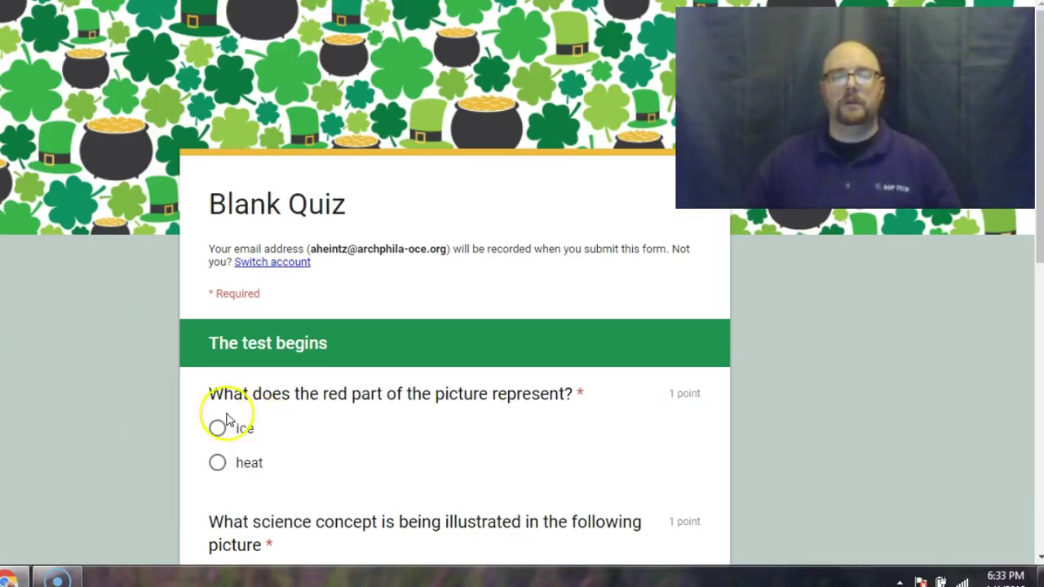
scroll(365, 346, "down", 7)
scroll(361, 368, "up", 1)
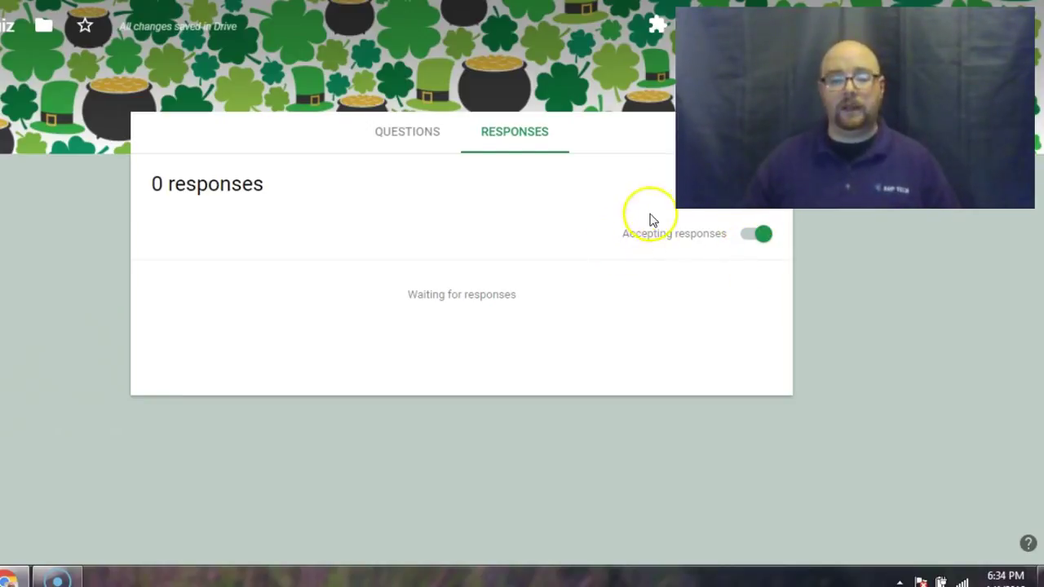
Step: Stop accepting responses from the quiz editor and return to the Test code question
left_click(761, 238)
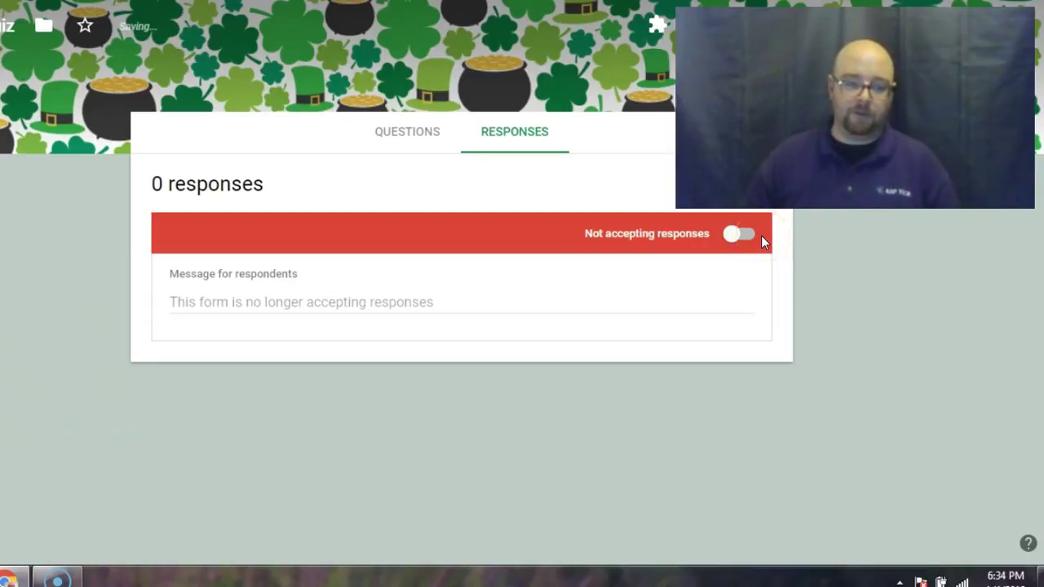
left_click(405, 147)
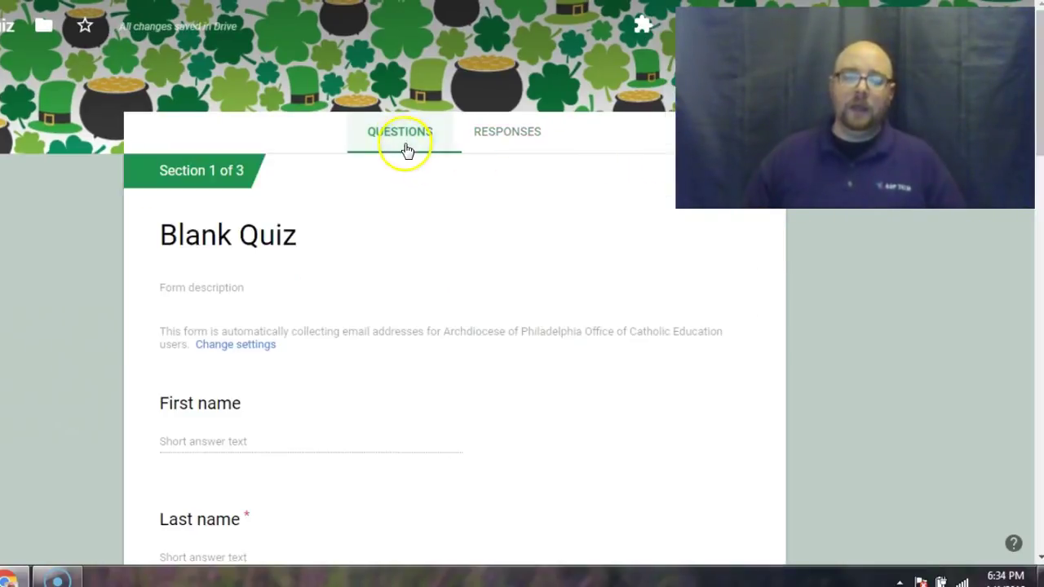
scroll(436, 275, "down", 6)
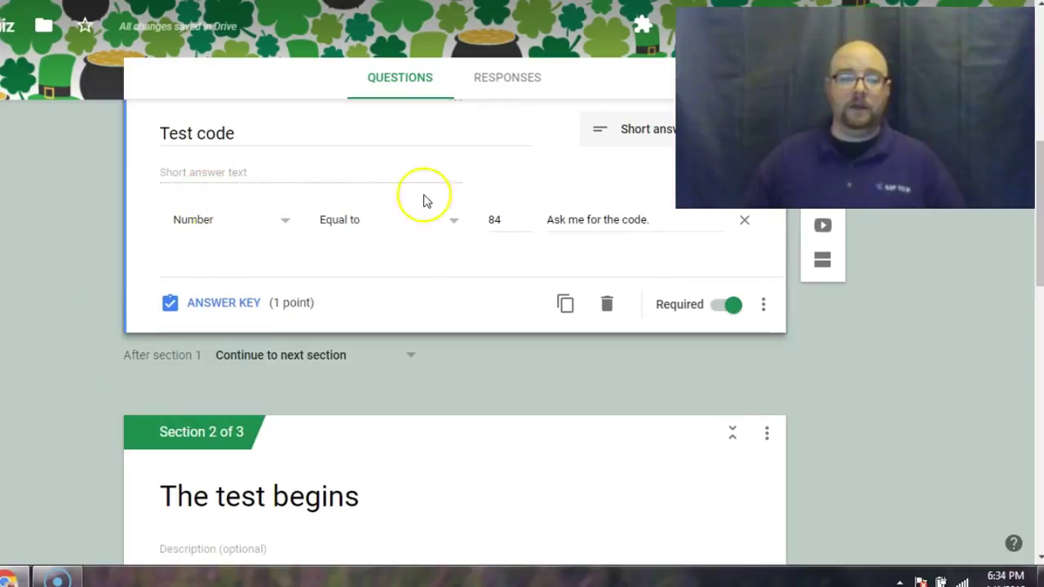
Step: Set the Test code question's response validation to text that contains "bob"
left_click(208, 233)
left_click(208, 267)
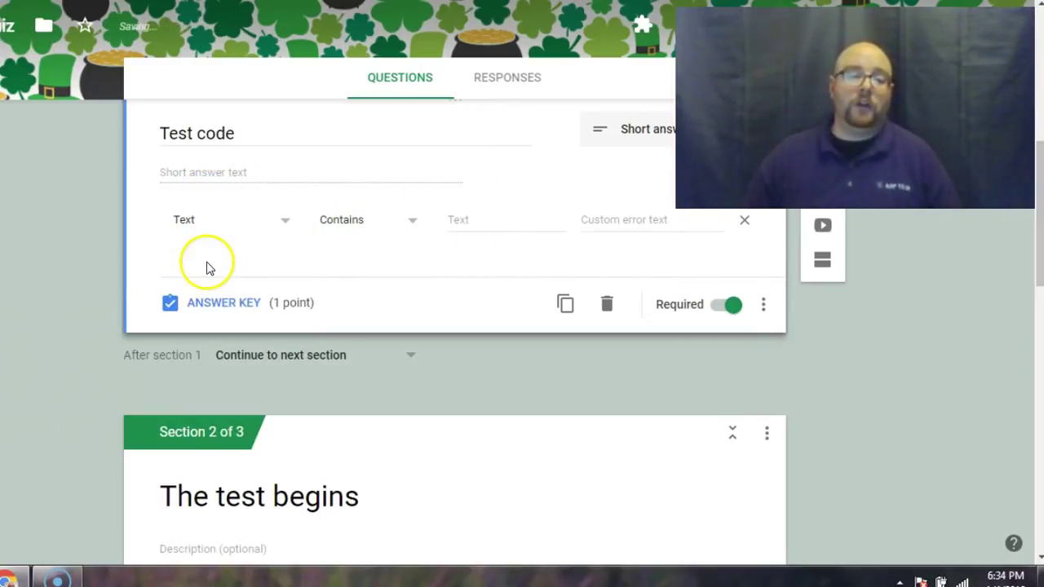
left_click(378, 223)
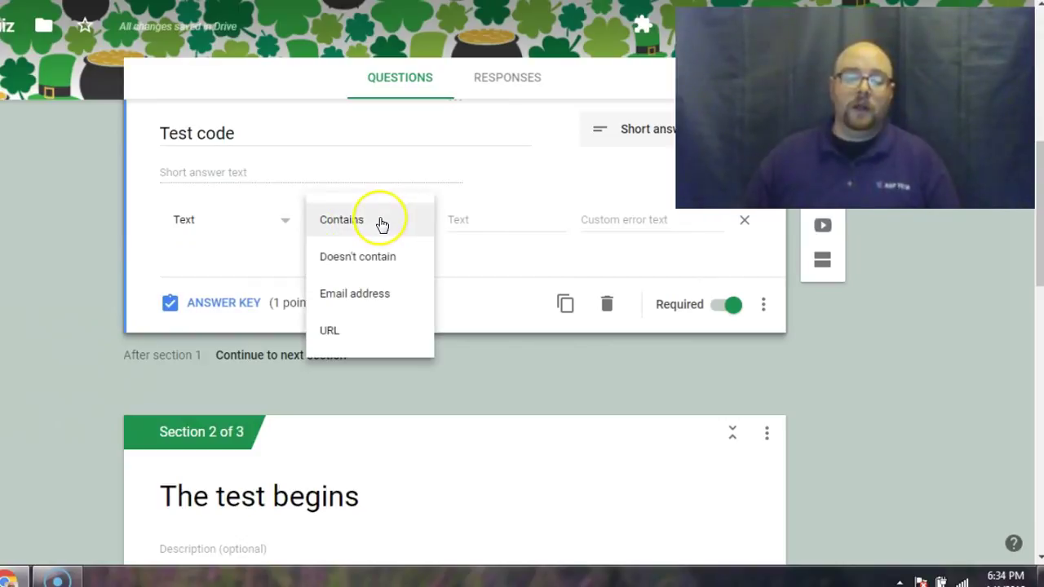
left_click(364, 227)
left_click(457, 226)
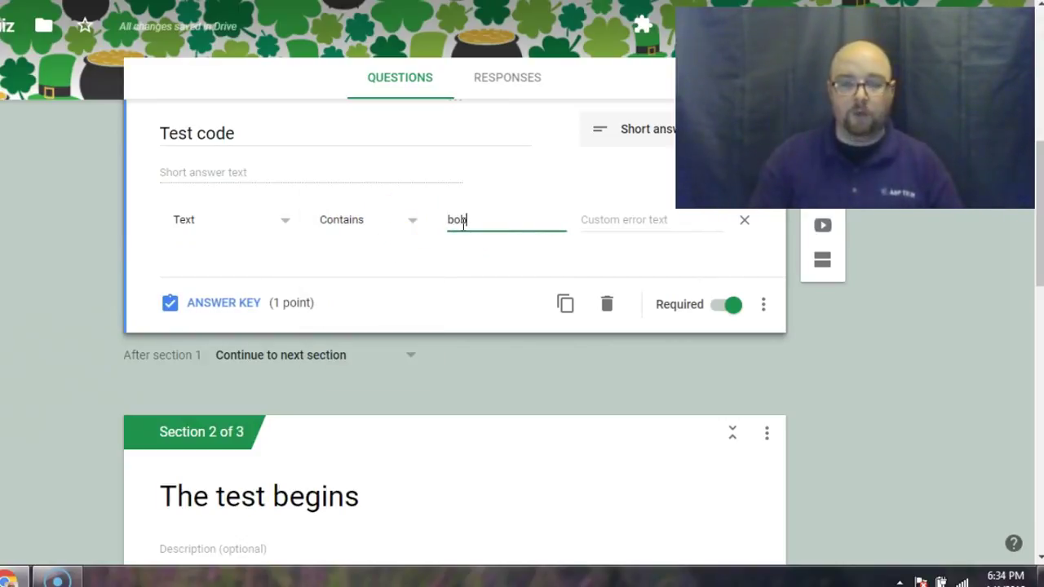
type("bob")
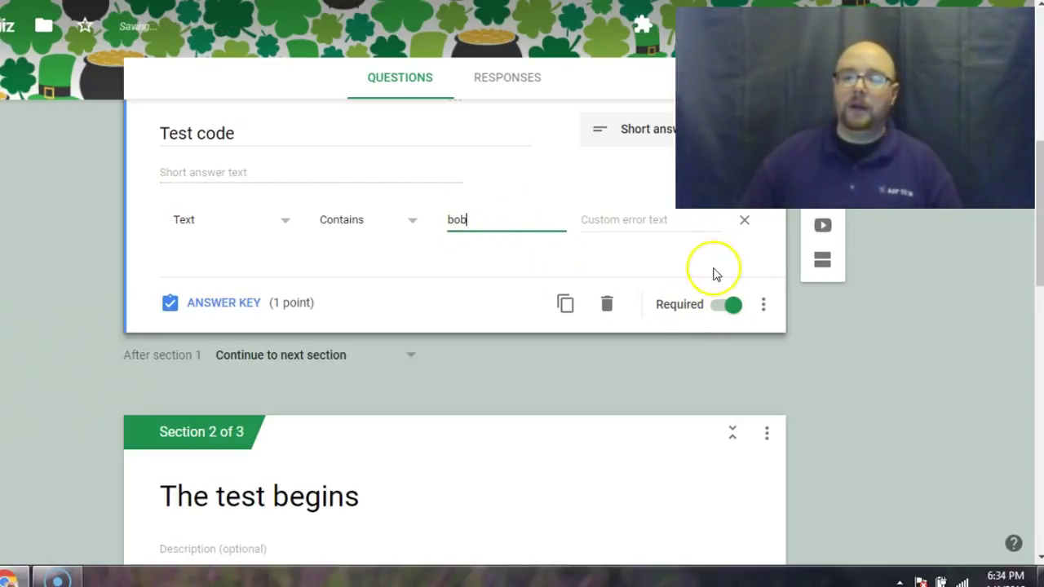
Step: Preview the quiz, close the preview and turn accepting responses back on
left_click(721, 25)
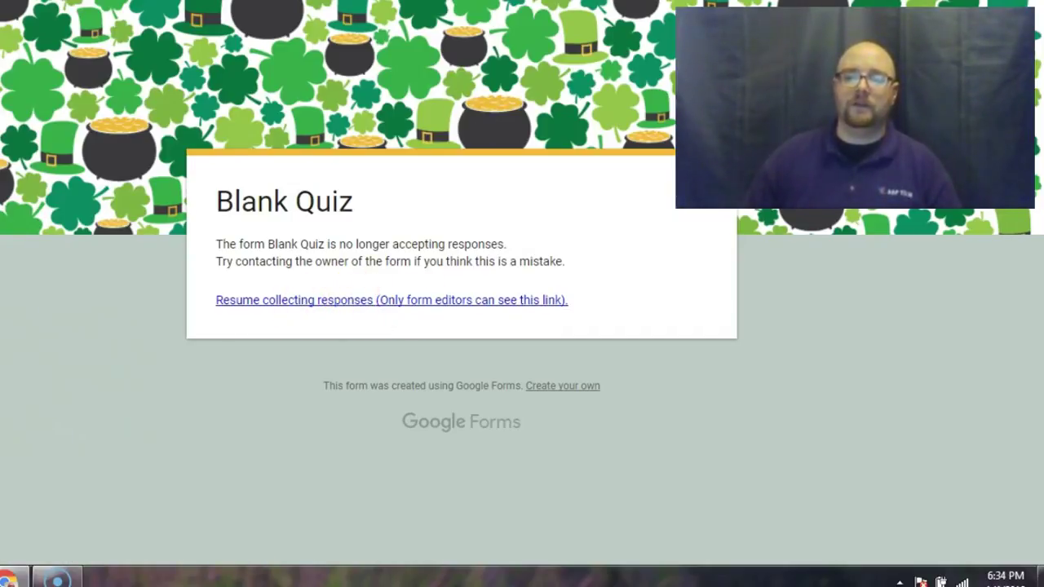
key("ctrl+w")
left_click(515, 77)
left_click(744, 236)
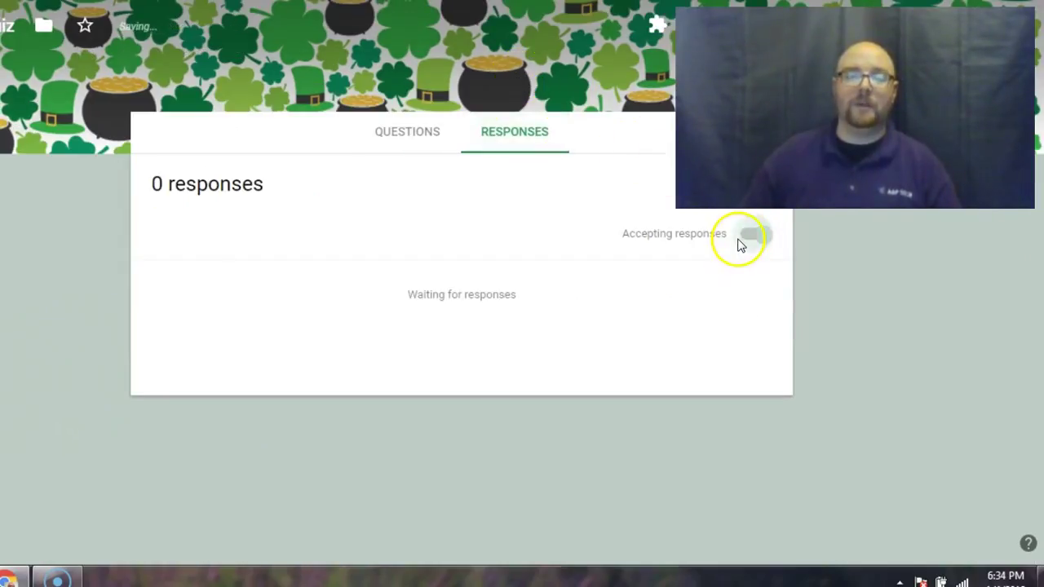
Step: Preview the quiz again and try the Test code question with "bob", shortening the answer to "bo"
left_click(738, 26)
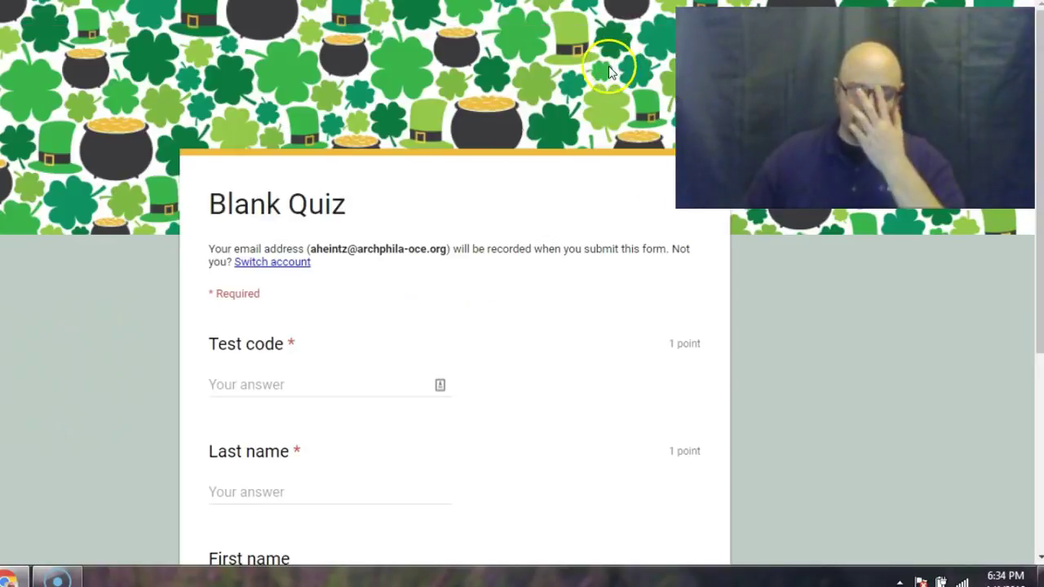
scroll(269, 245, "down", 4)
left_click(261, 69)
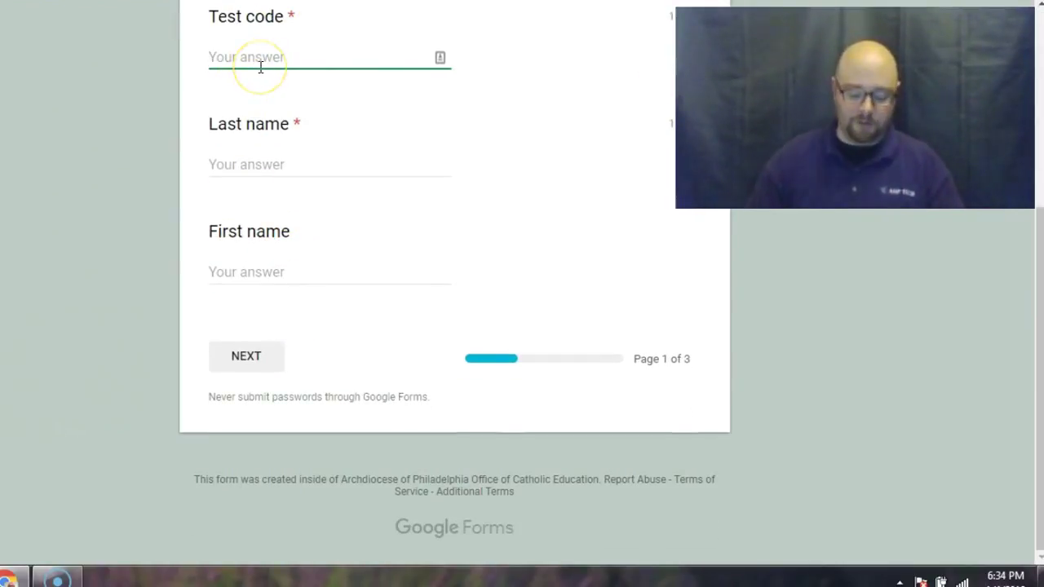
type("bob")
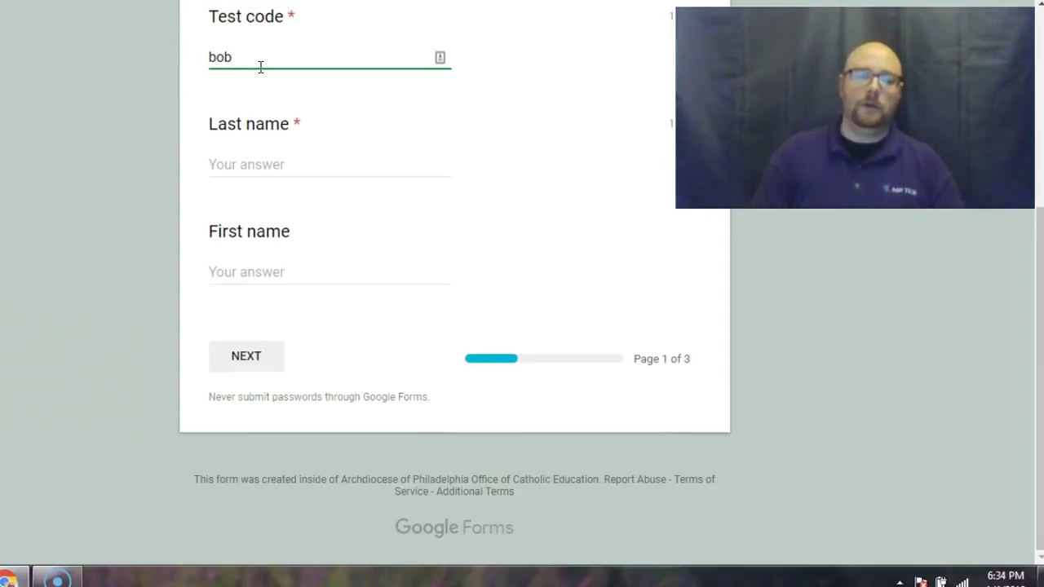
key("BackSpace")
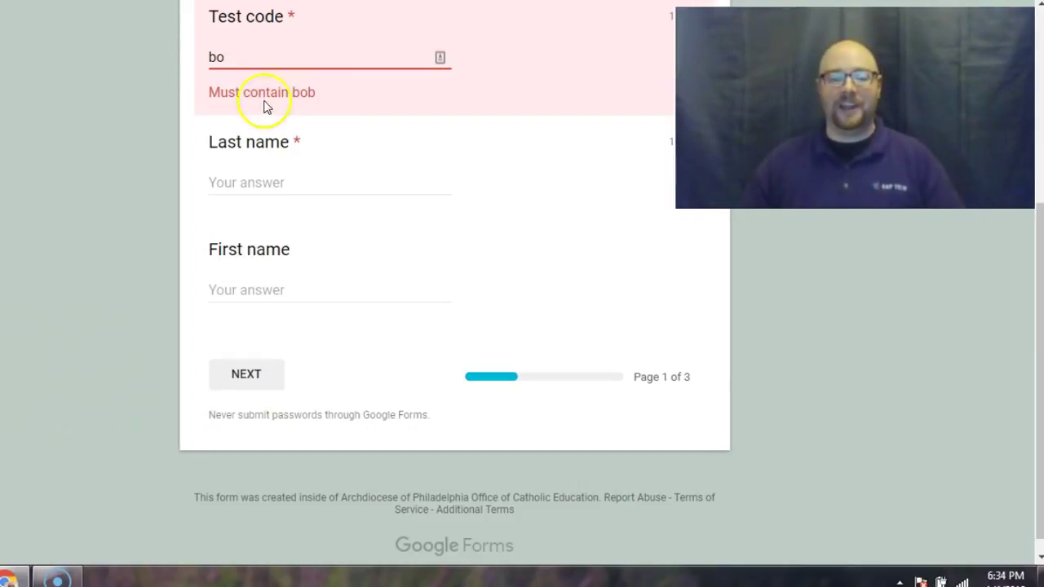
Step: Leave the preview without saving, return to the Test code question and set its custom error text to "Ask me."
key("ctrl+w")
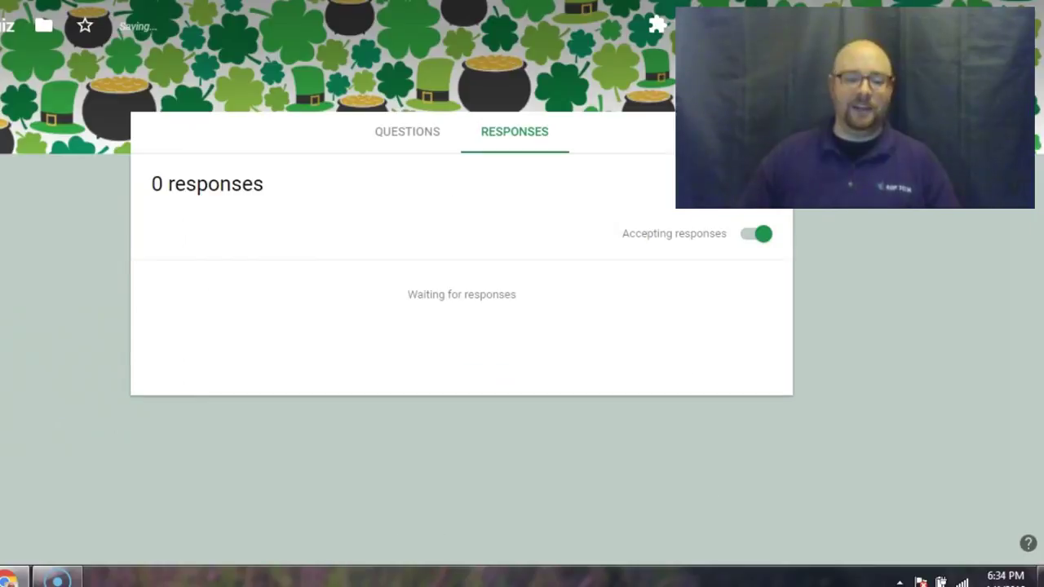
left_click(418, 147)
scroll(419, 359, "down", 5)
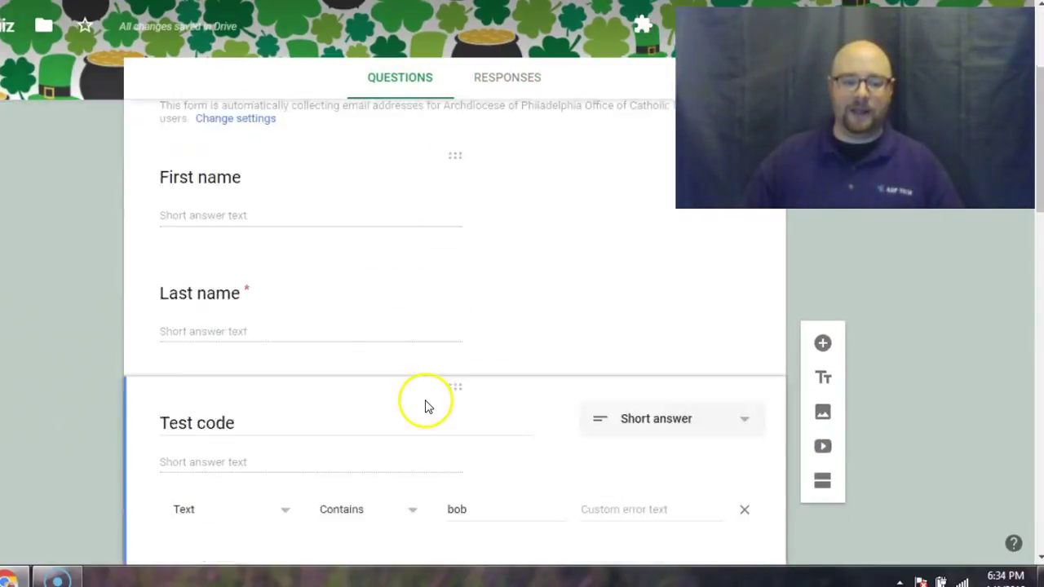
left_click(589, 308)
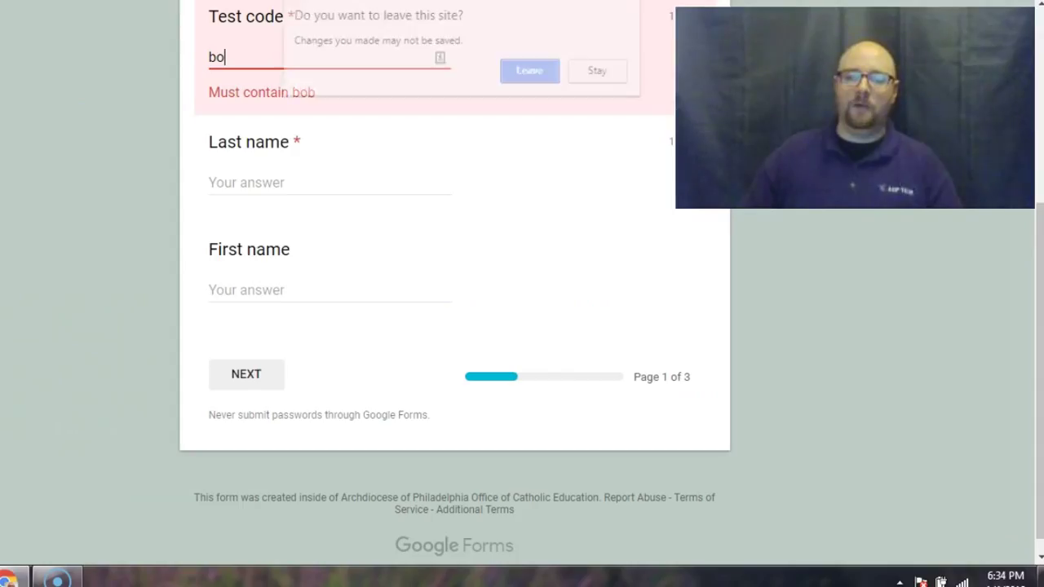
left_click(544, 77)
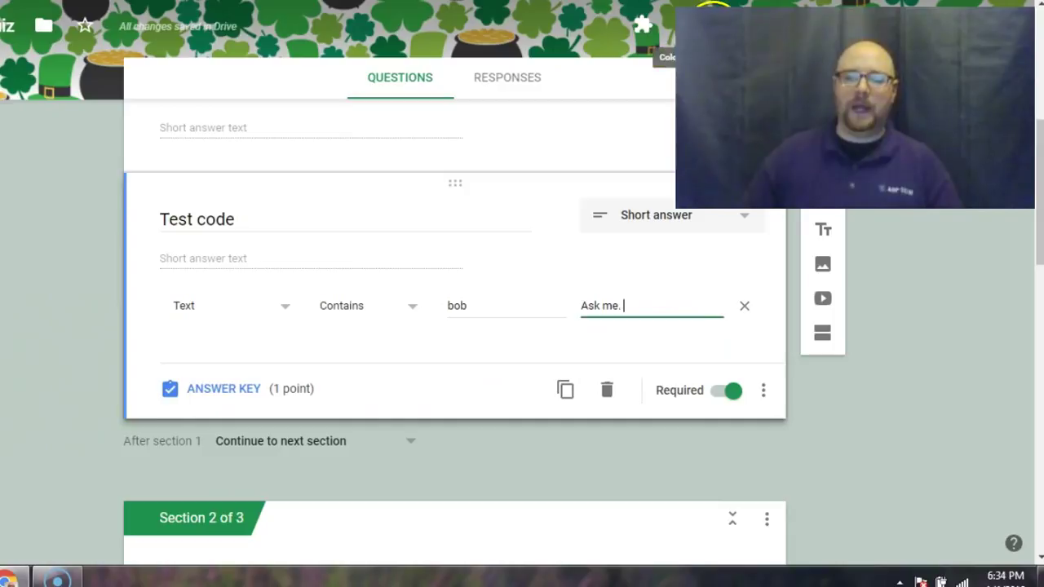
Step: Preview the quiz and try the Test code question with the wrong answer "sdfs"
left_click(673, 27)
scroll(414, 133, "down", 4)
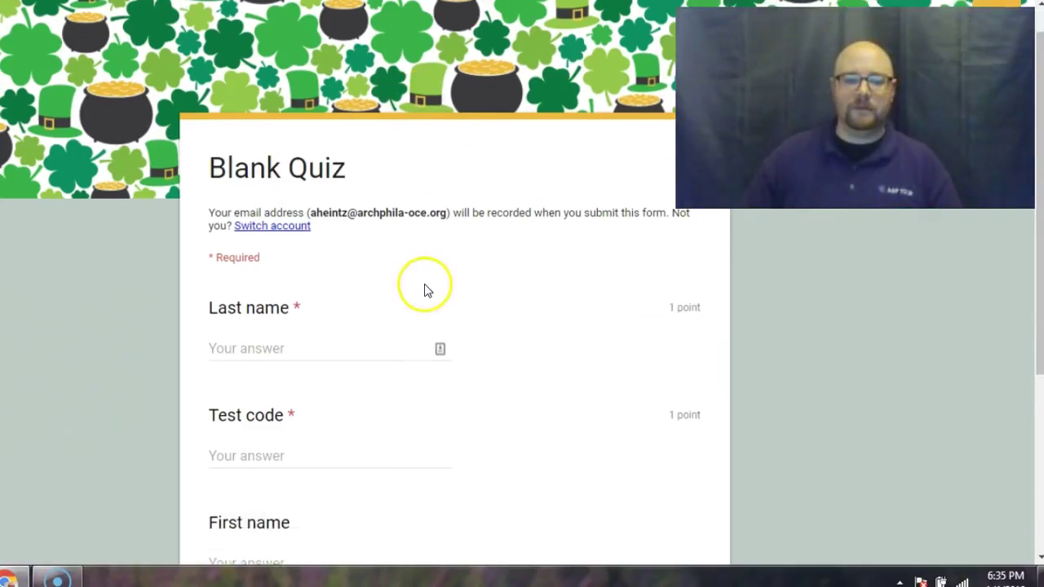
left_click(269, 170)
type("sdfs")
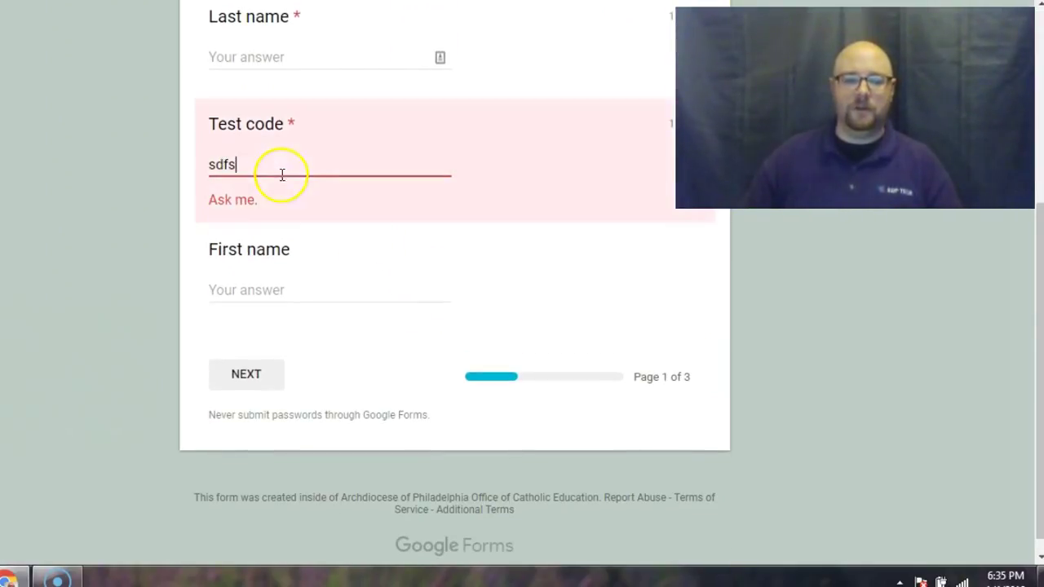
Step: Replace the Test code answer with "bob", fill both name fields with placeholder text "df" and continue to the test section
key("BackSpace")
key("BackSpace")
key("BackSpace")
key("BackSpace")
type("bob")
left_click(237, 55)
type("df")
left_click(250, 270)
type("df")
left_click(252, 357)
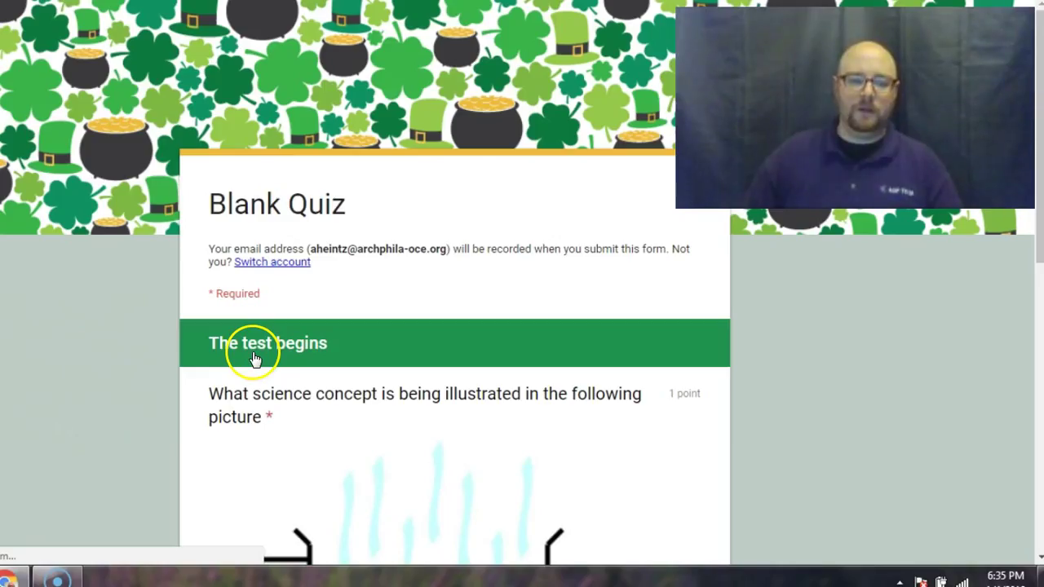
scroll(294, 351, "down", 5)
scroll(514, 312, "up", 1)
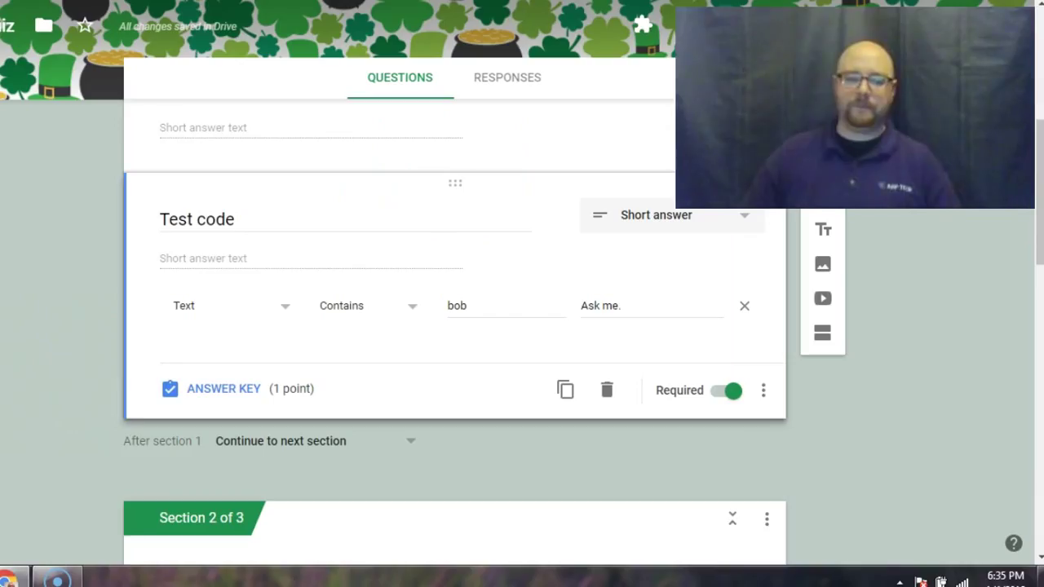
Step: Turn on shuffled option order for the science concept picture question in the test section
scroll(797, 327, "down", 2)
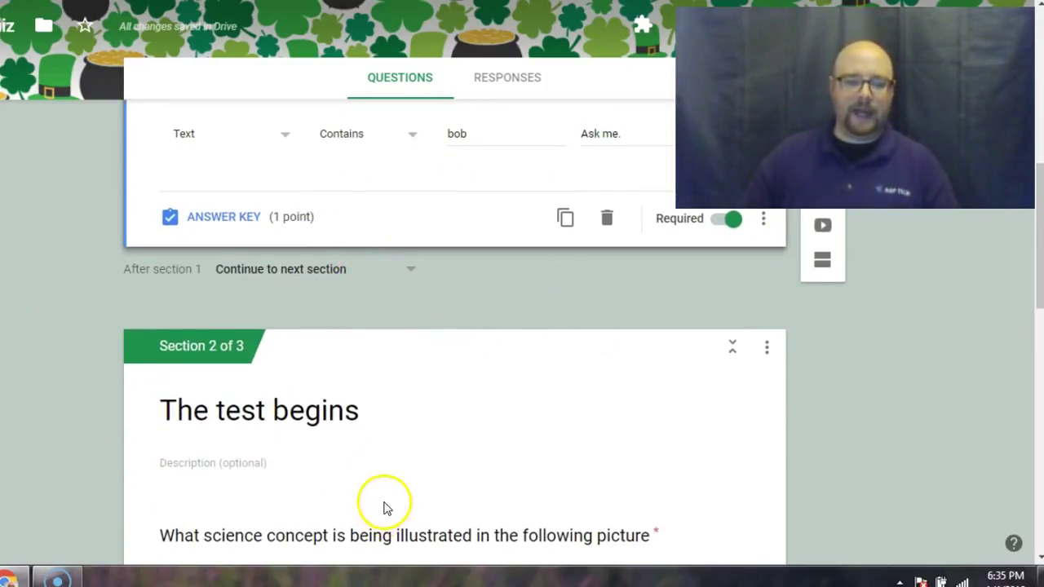
scroll(384, 504, "down", 3)
scroll(386, 503, "up", 2)
scroll(387, 504, "up", 2)
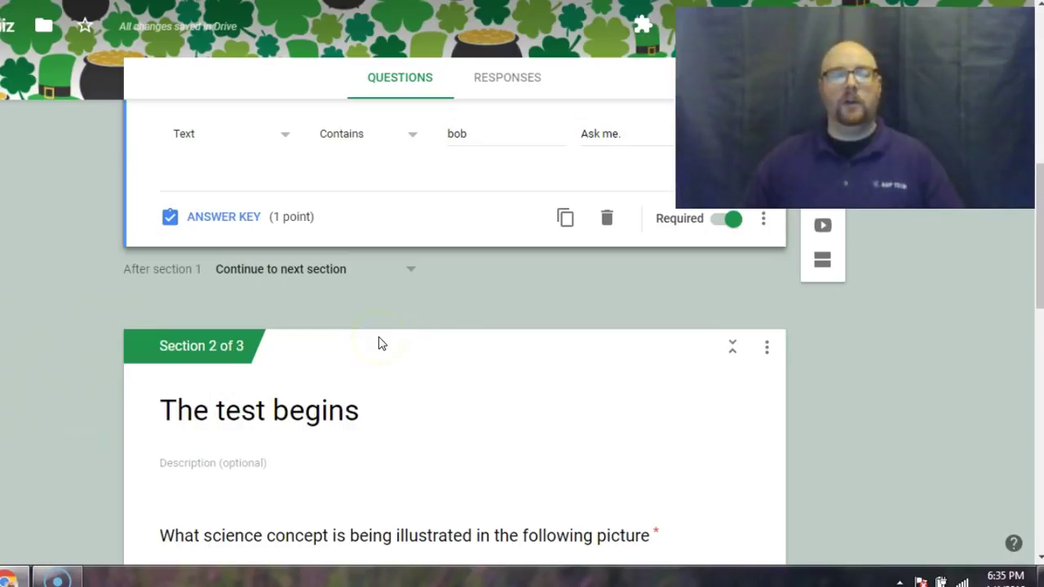
scroll(994, 471, "down", 8)
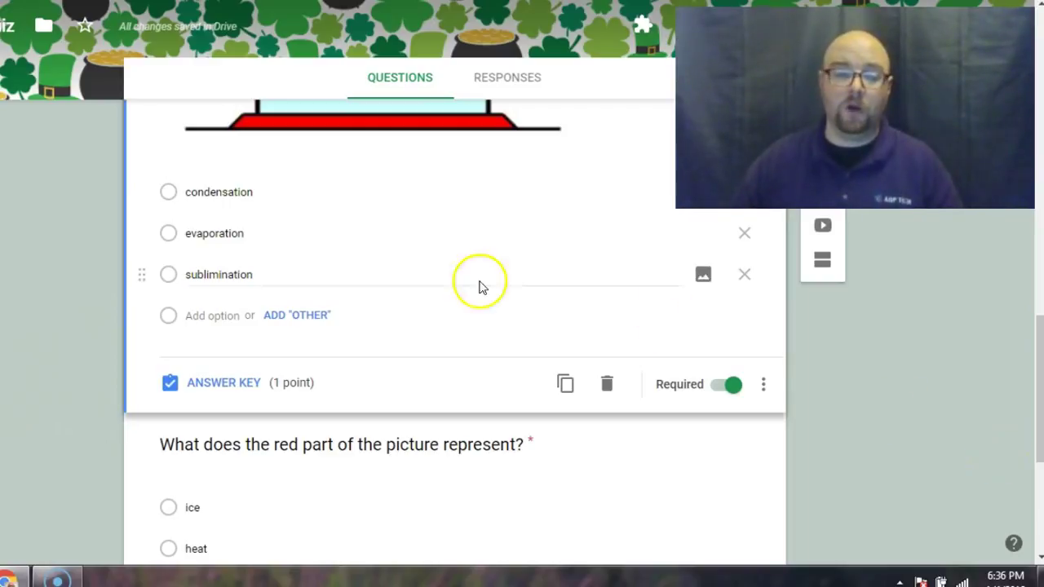
scroll(393, 202, "up", 2)
scroll(432, 364, "up", 1)
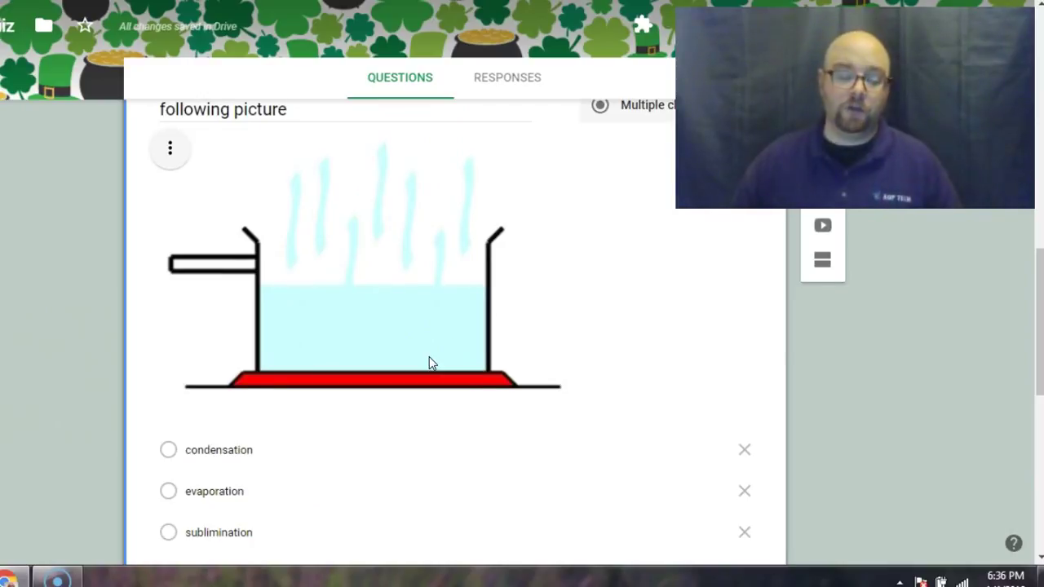
scroll(429, 357, "down", 2)
scroll(325, 344, "down", 1)
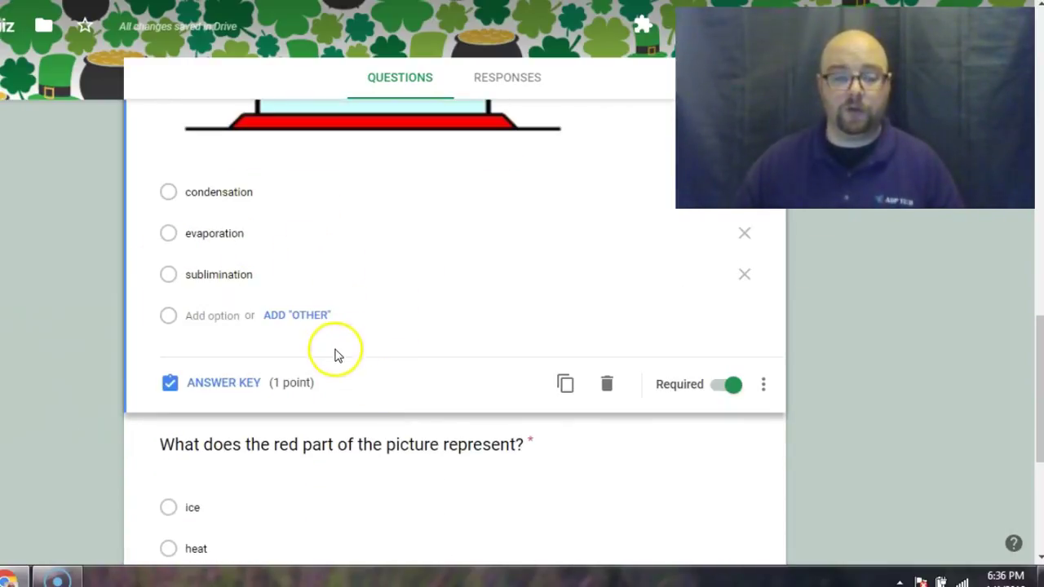
left_click(764, 391)
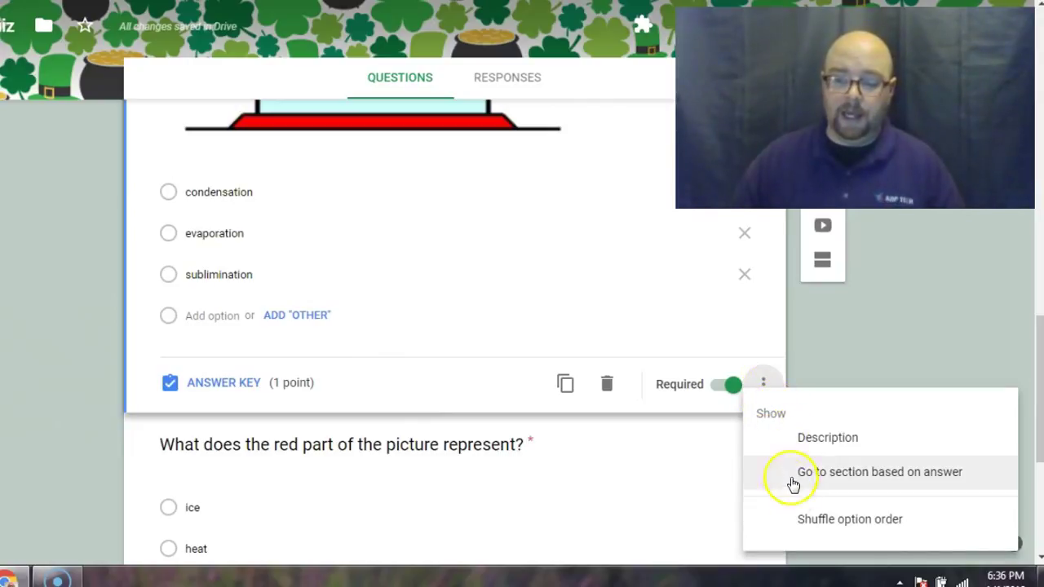
left_click(813, 522)
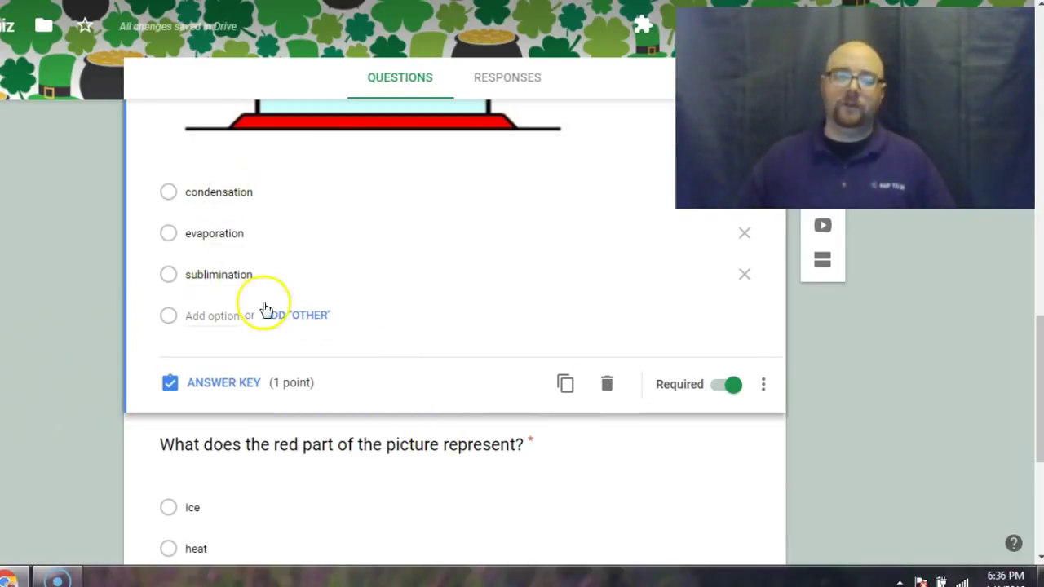
scroll(293, 272, "up", 1)
scroll(310, 272, "up", 1)
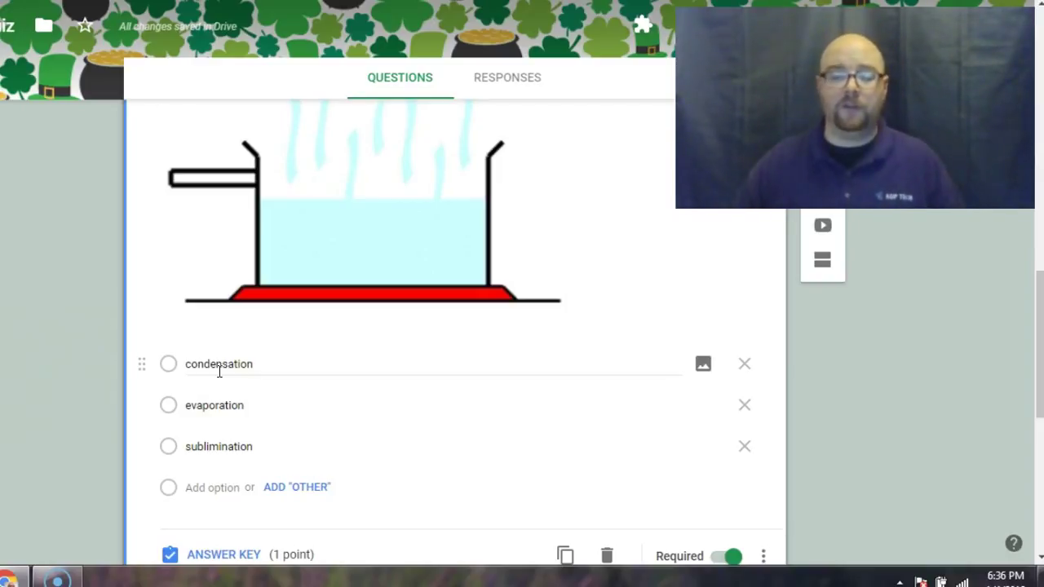
scroll(356, 352, "down", 2)
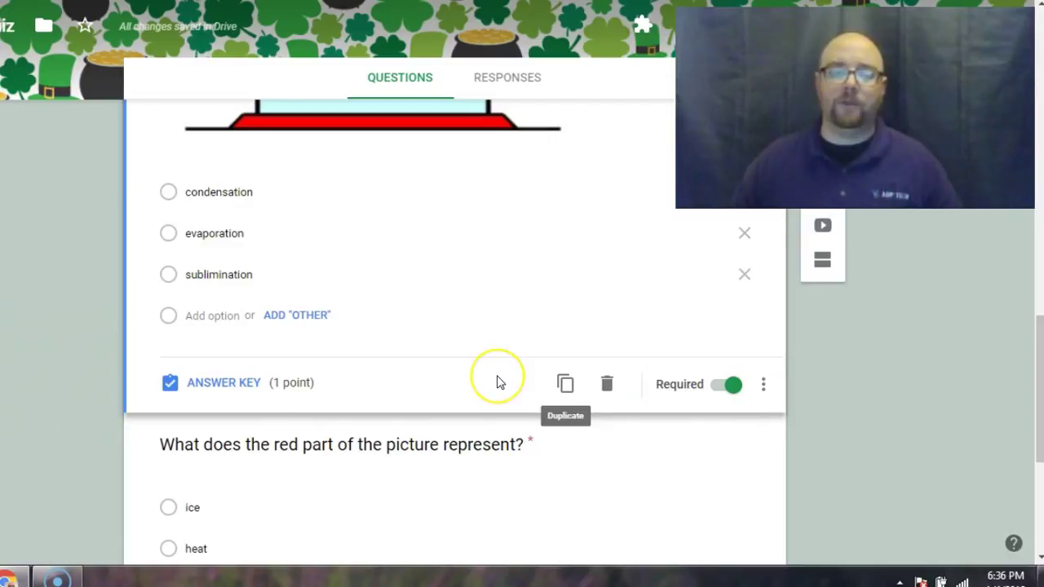